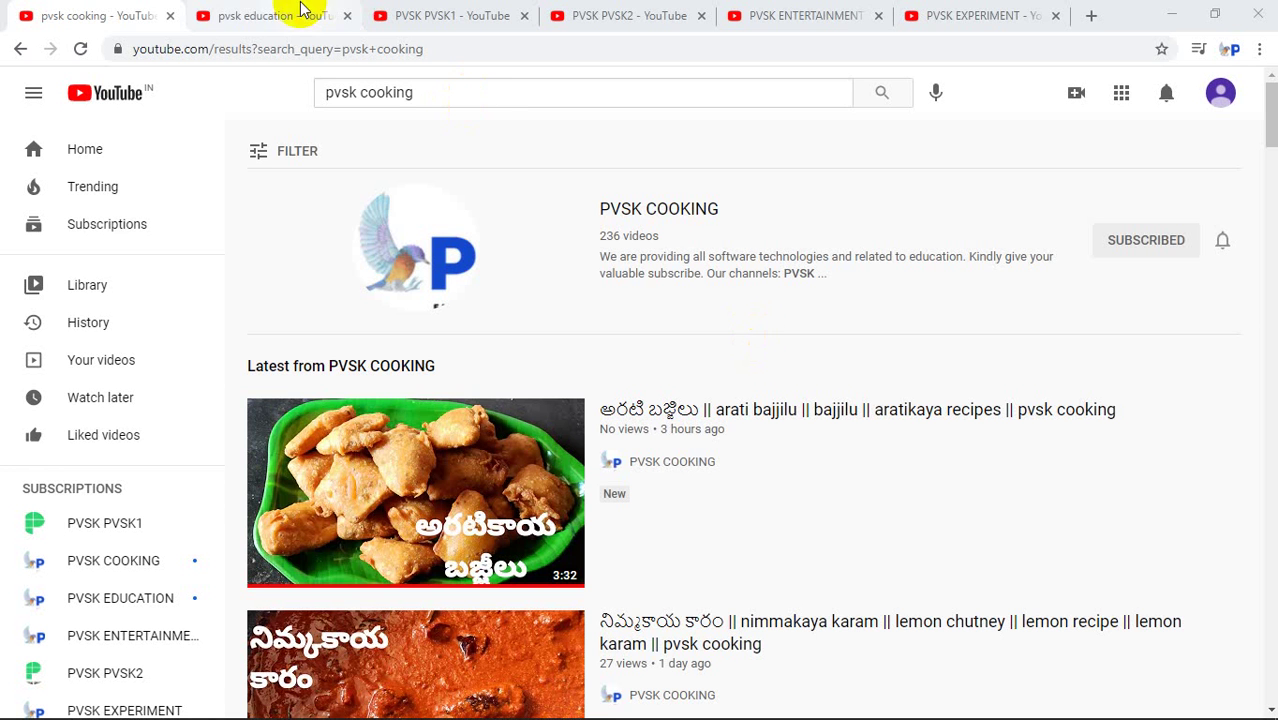
Look through the open PVSK EDUCATION, PVSK PVSK1, PVSK PVSK2, PVSK ENTERTAINMENT and PVSK EXPERIMENT YouTube pages
{"action": "left_click", "coordinate": [300, 14]}
{"action": "left_click", "coordinate": [413, 12]}
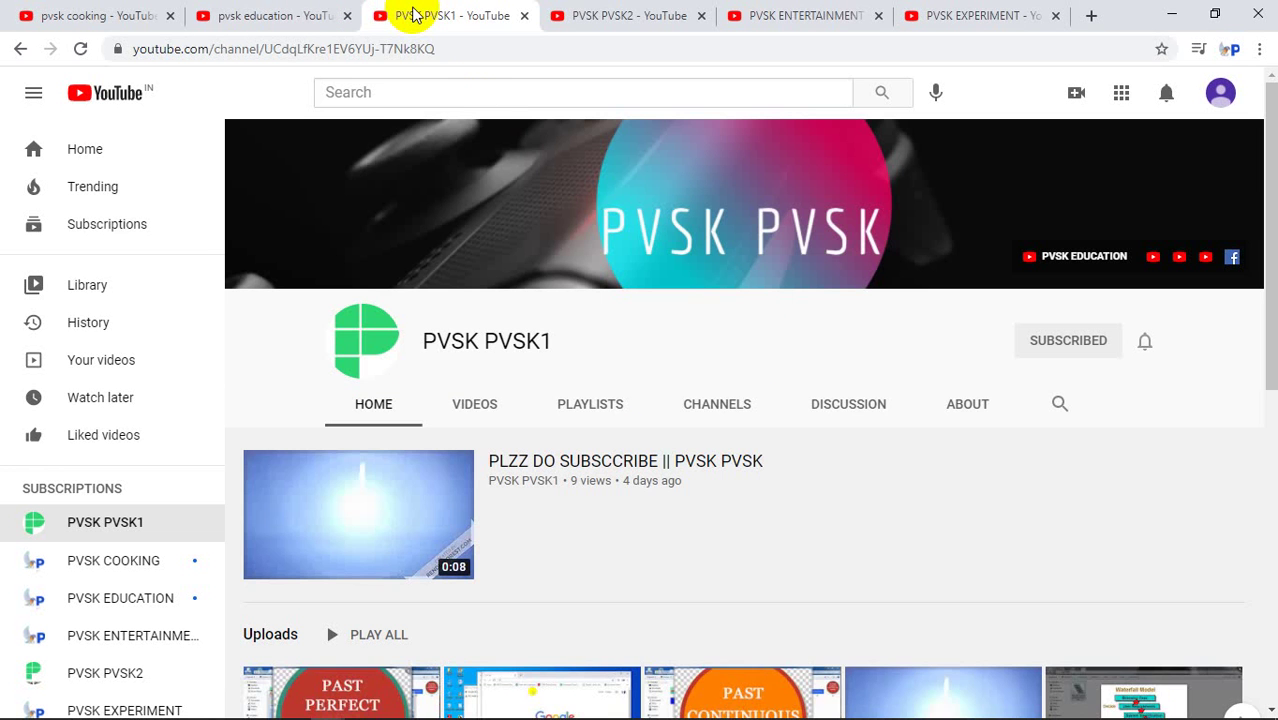
{"action": "left_click", "coordinate": [645, 12]}
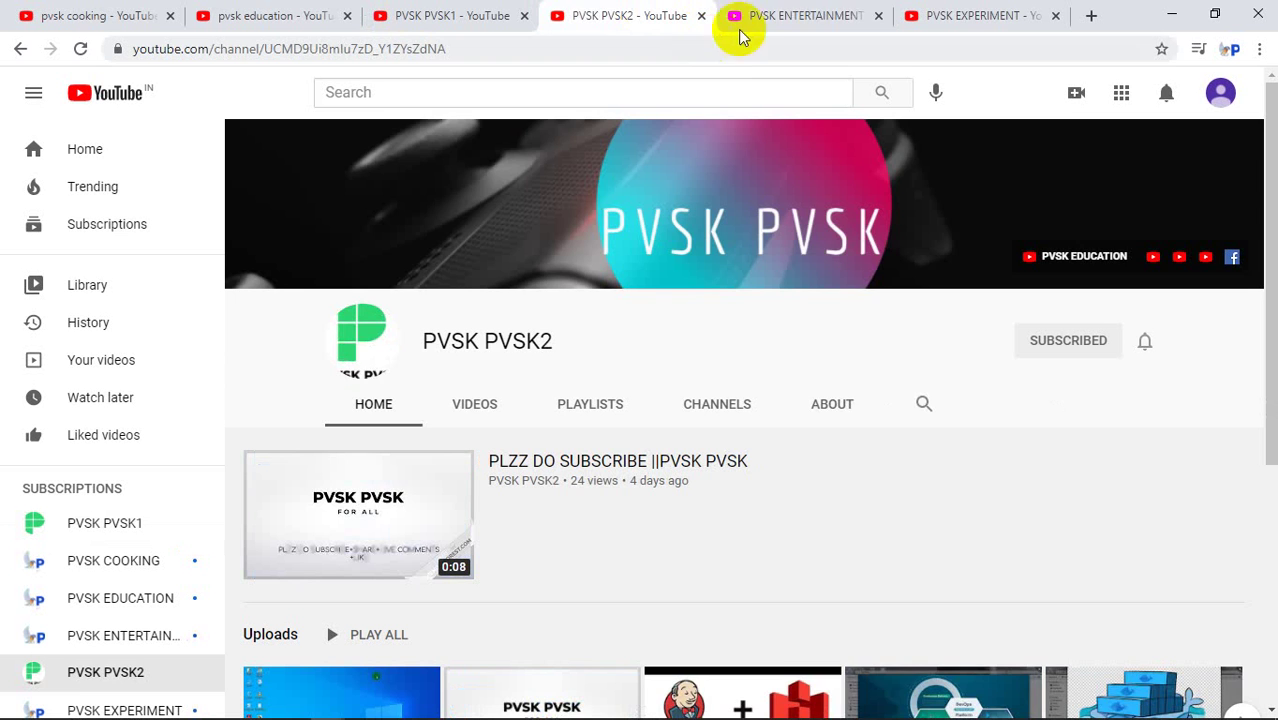
{"action": "left_click", "coordinate": [772, 22]}
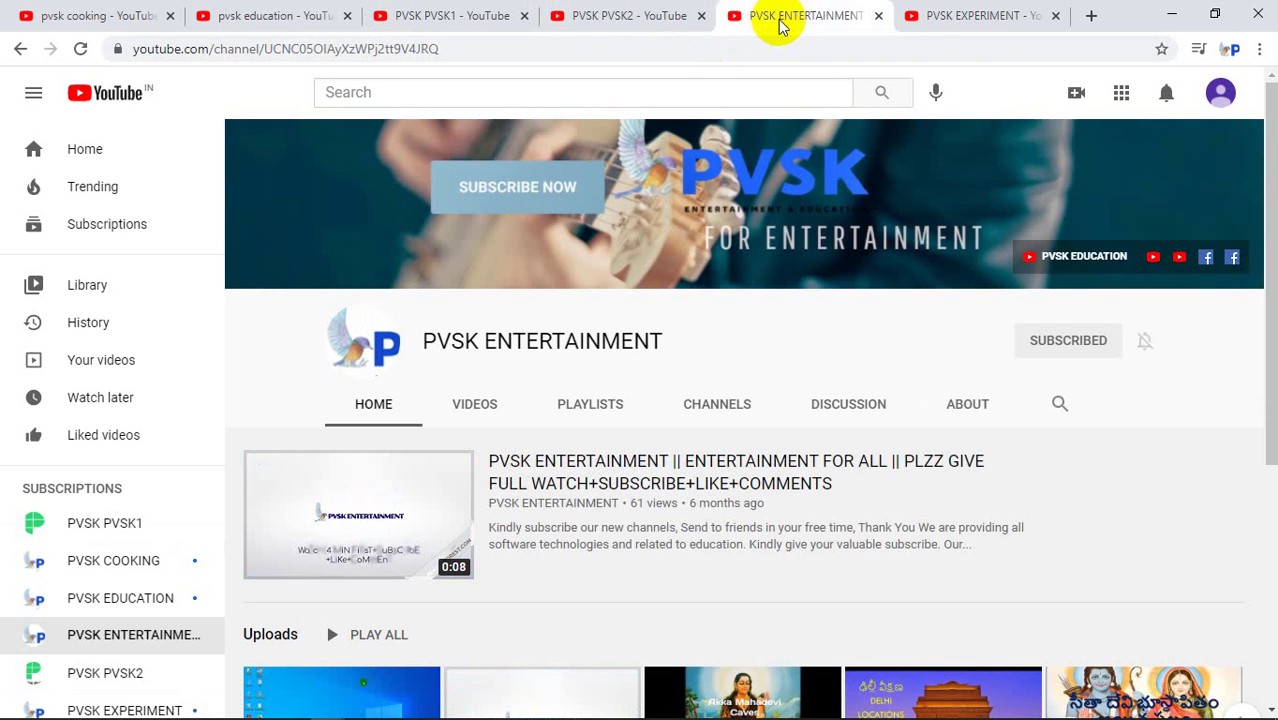
{"action": "left_click", "coordinate": [960, 17]}
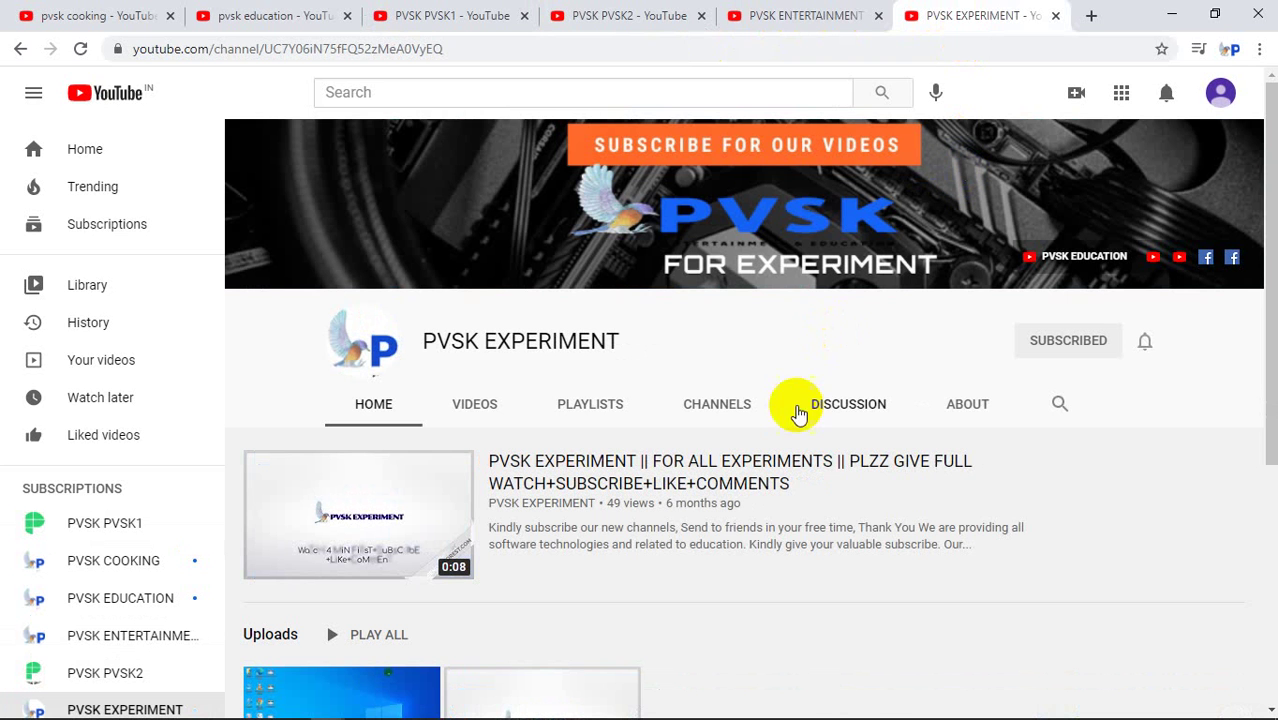
Switch to Windows Settings and open the Background apps page of the Privacy settings
{"action": "mouse_move", "coordinate": [55, 713]}
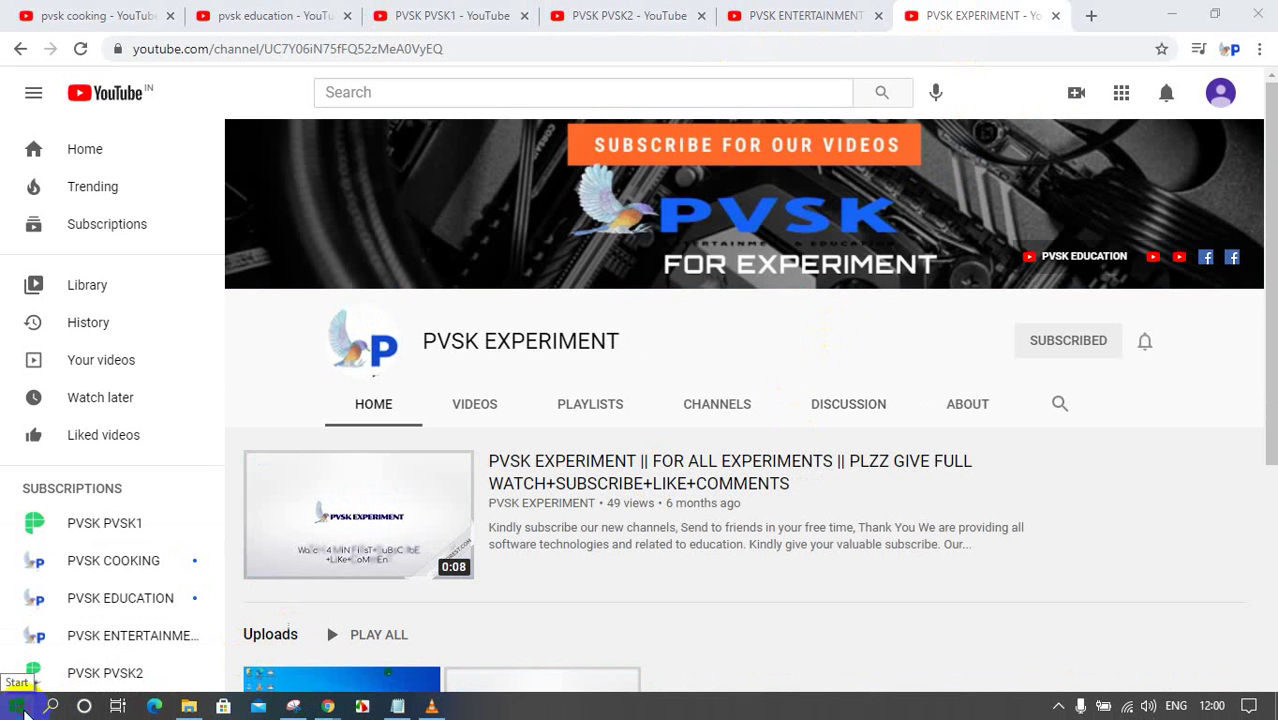
{"action": "left_click", "coordinate": [17, 706]}
{"action": "mouse_move", "coordinate": [30, 636]}
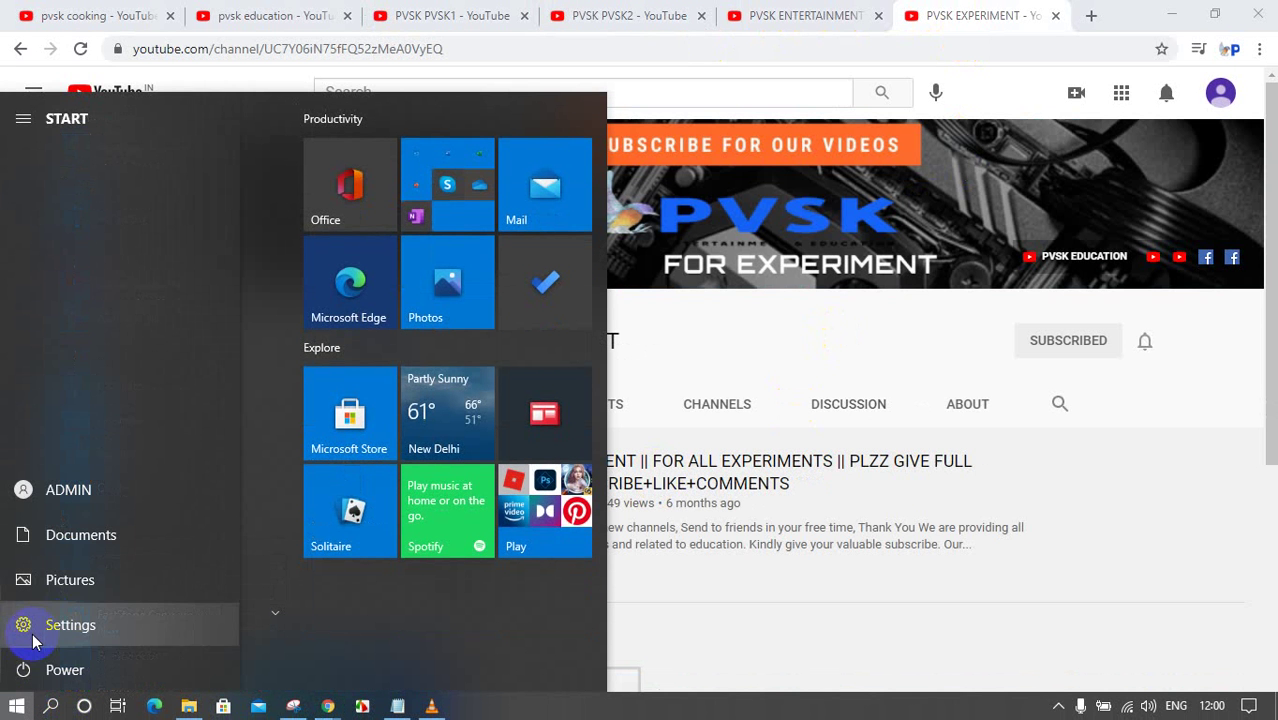
{"action": "left_click", "coordinate": [84, 630]}
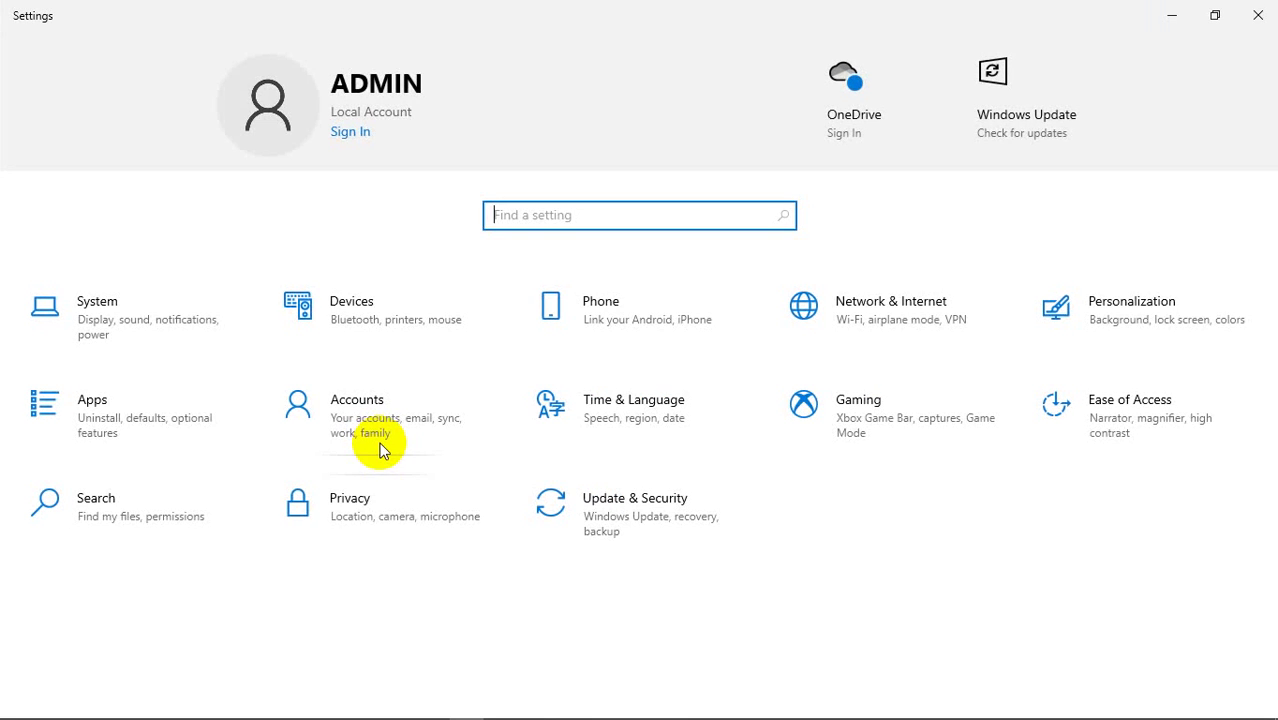
{"action": "left_click", "coordinate": [348, 516]}
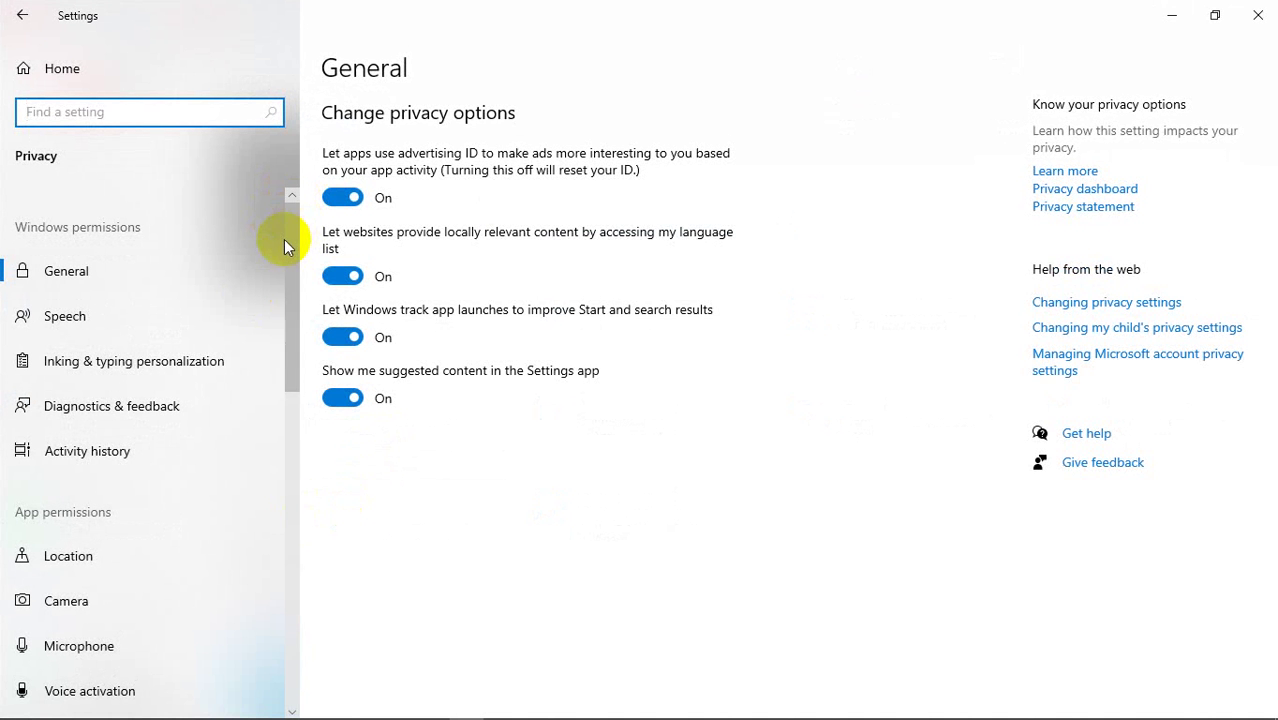
{"action": "left_click_drag", "start_coordinate": [290, 242], "coordinate": [304, 570]}
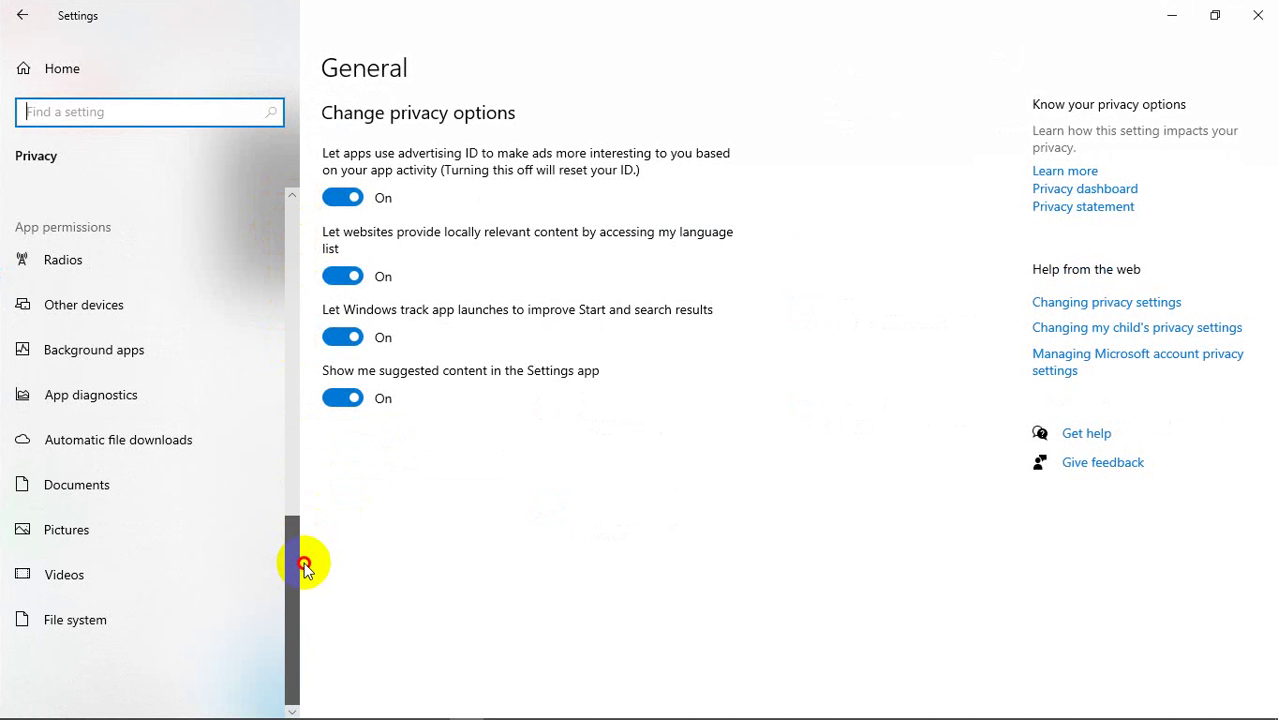
{"action": "left_click", "coordinate": [145, 352]}
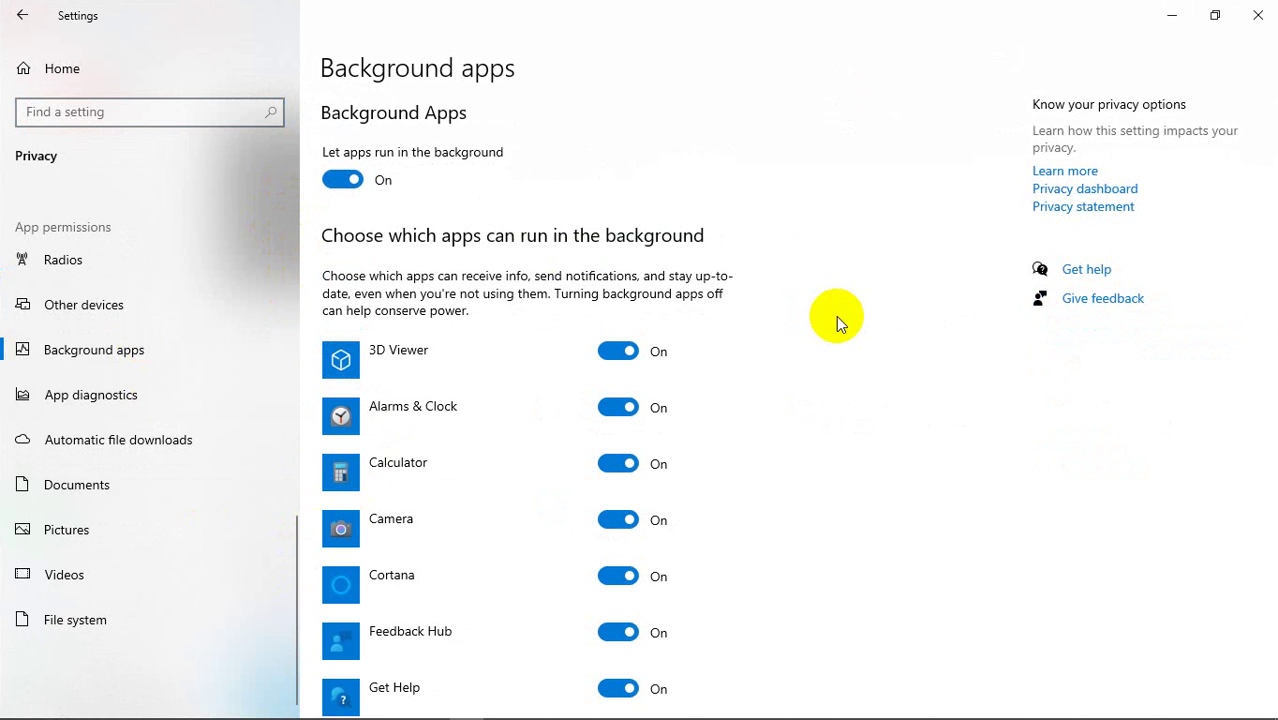
Turn background running off and back on for Alarms & Clock, and likewise for all apps at once
{"action": "left_click", "coordinate": [610, 411]}
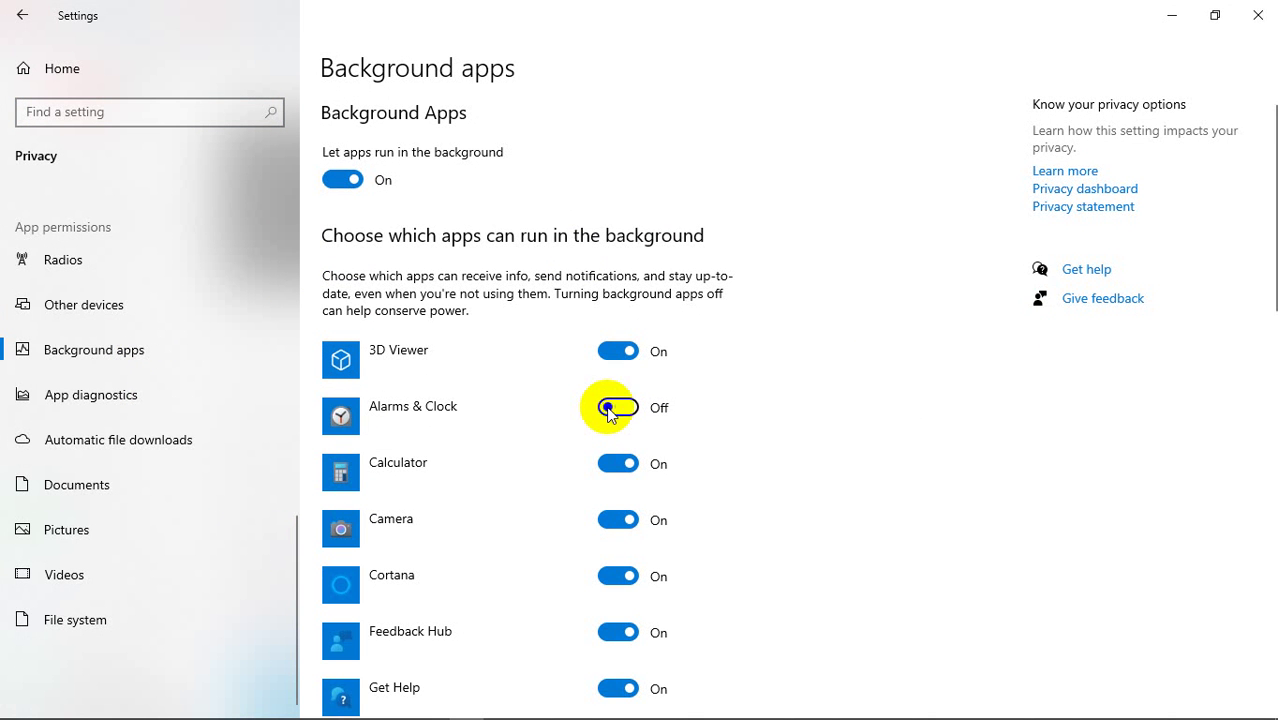
{"action": "left_click", "coordinate": [628, 410]}
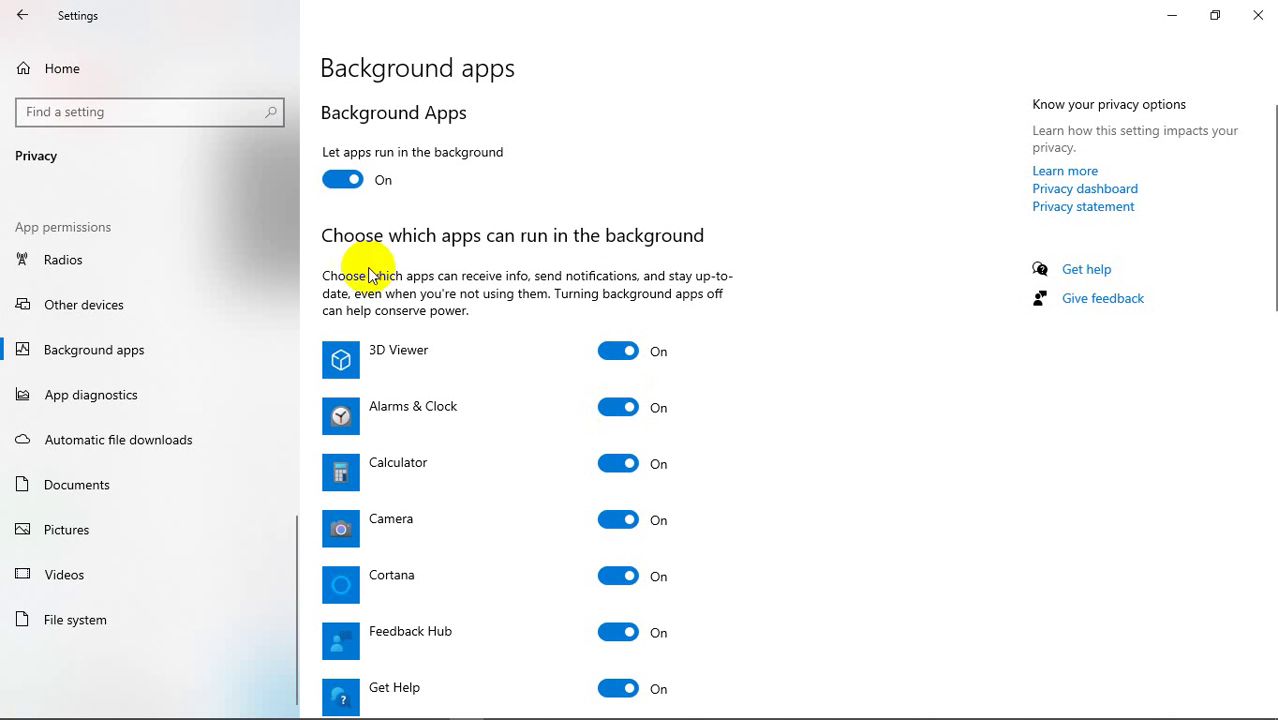
{"action": "left_click", "coordinate": [333, 188]}
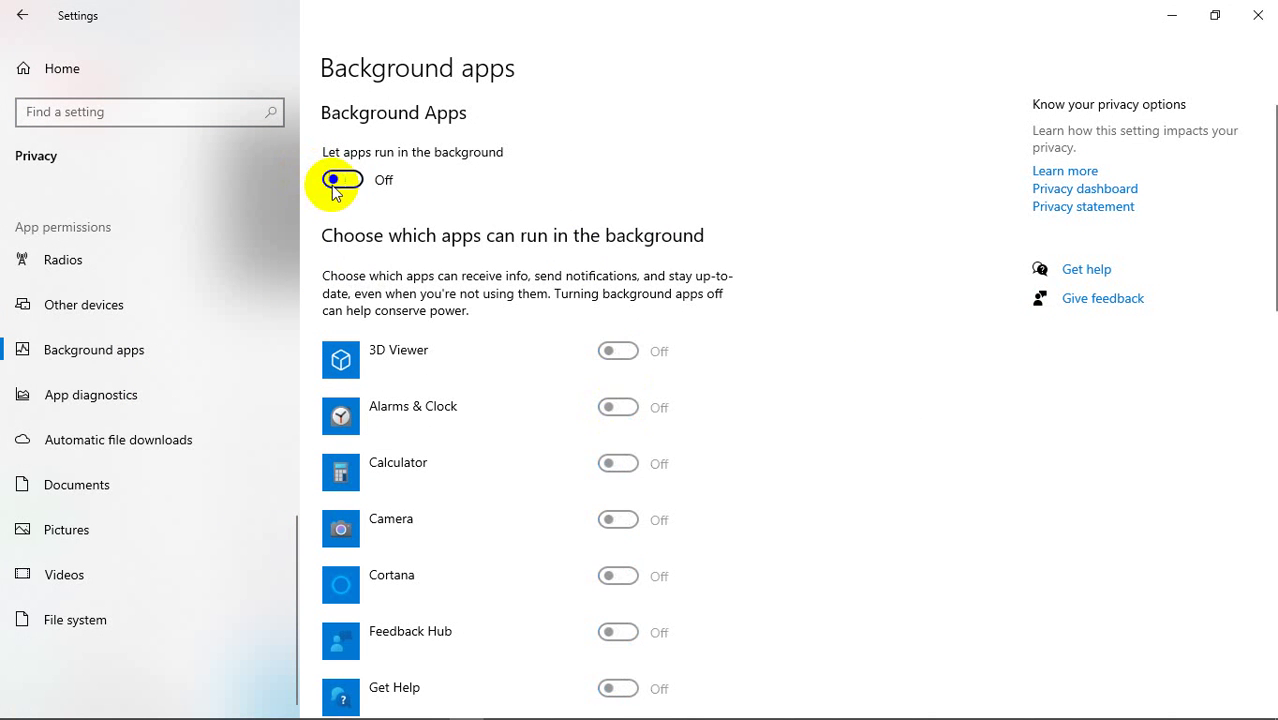
{"action": "left_click", "coordinate": [358, 186]}
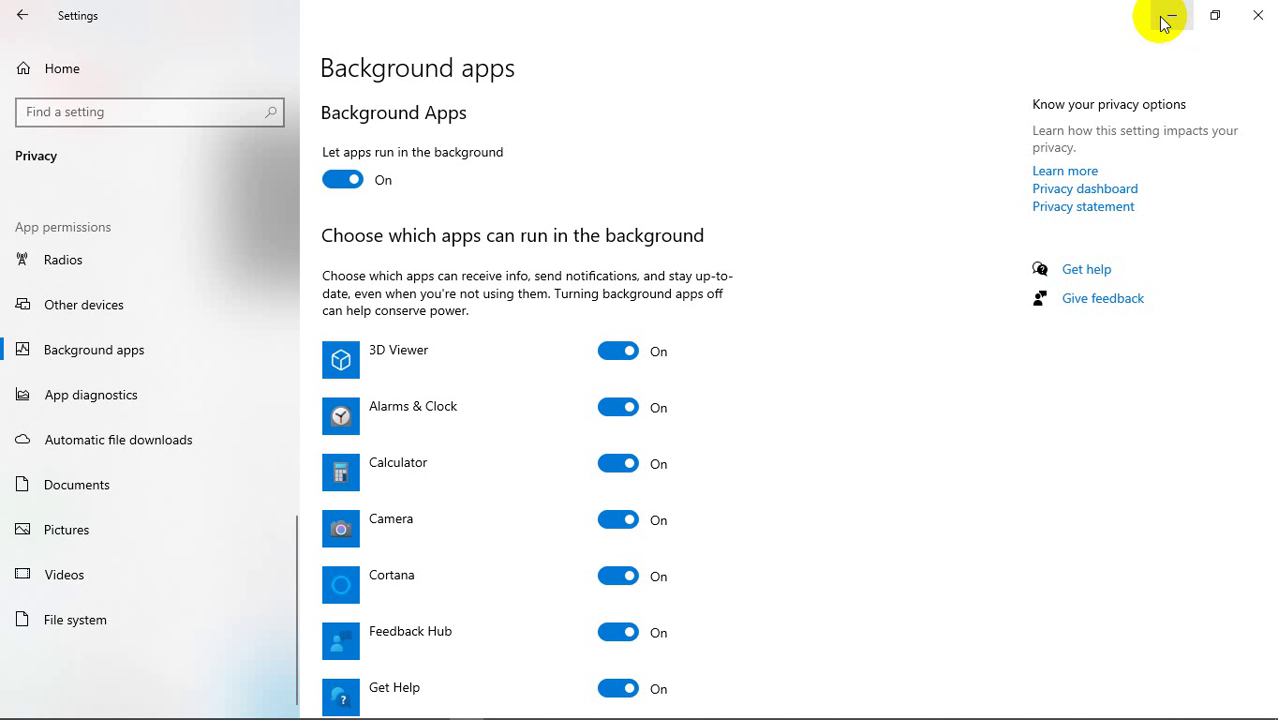
Open the Notifications & actions page of the System settings
{"action": "left_click", "coordinate": [22, 15]}
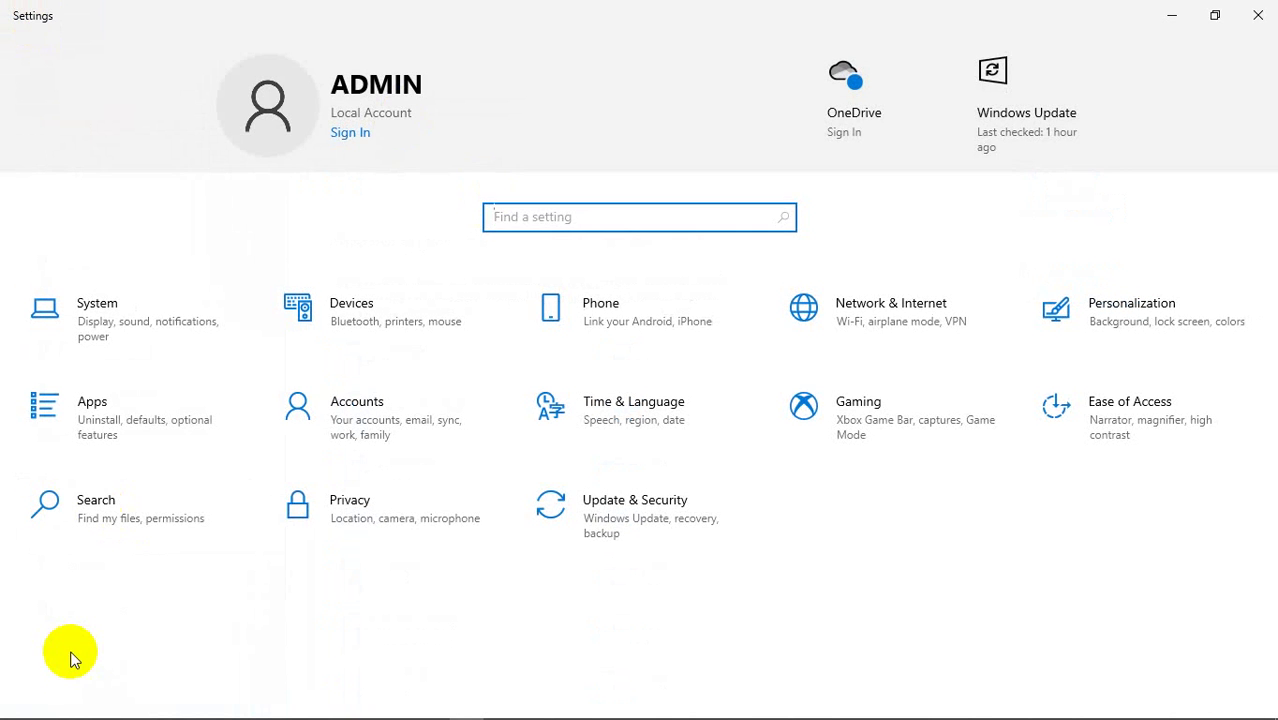
{"action": "left_click", "coordinate": [131, 326]}
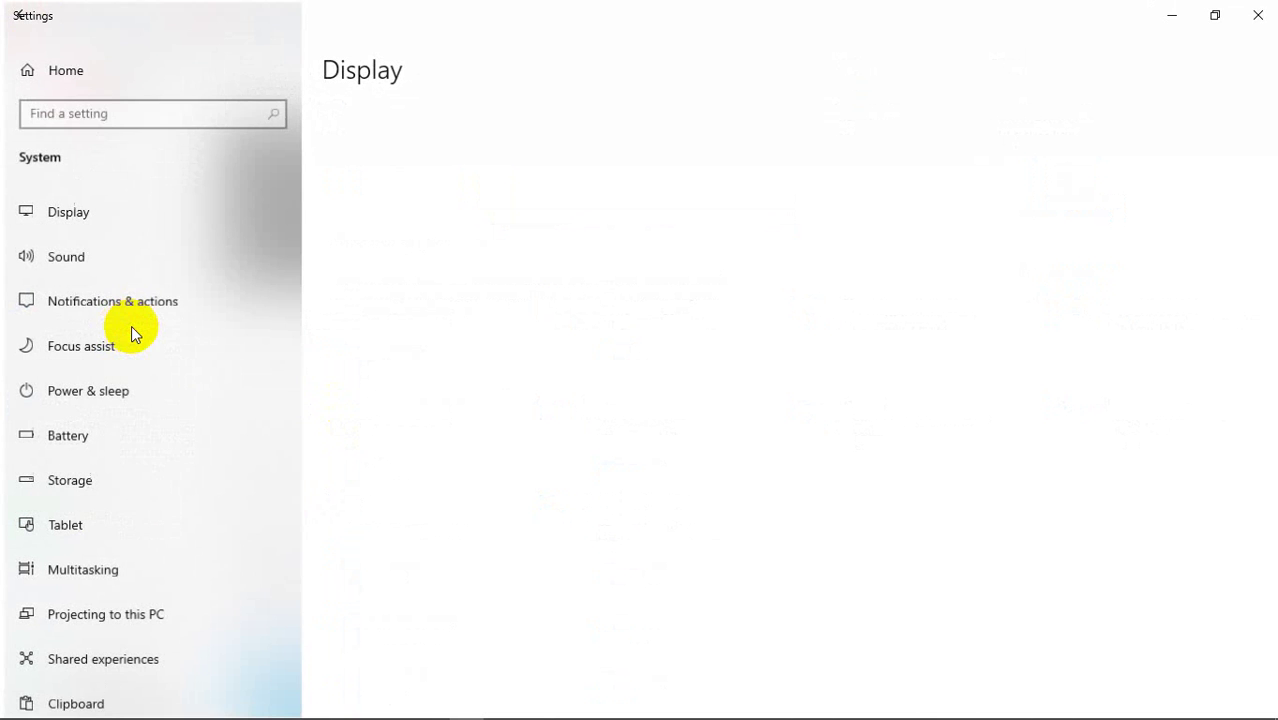
{"action": "left_click", "coordinate": [131, 326]}
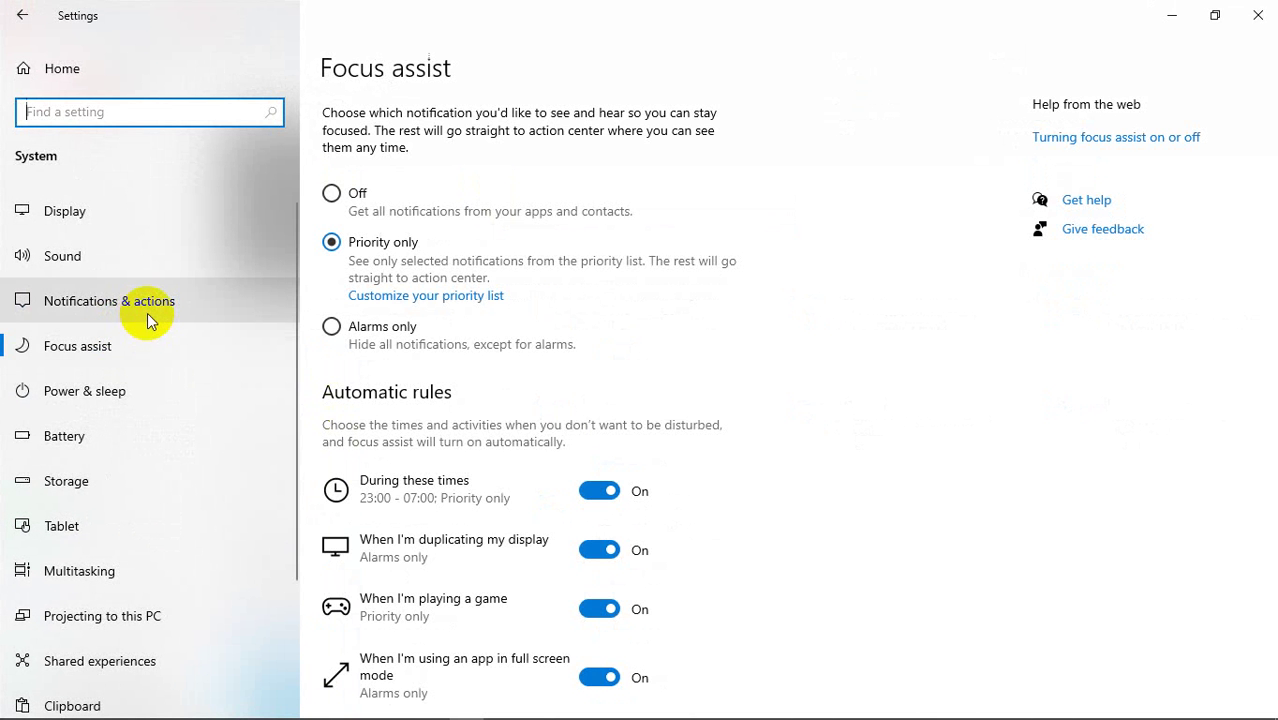
{"action": "left_click", "coordinate": [147, 313]}
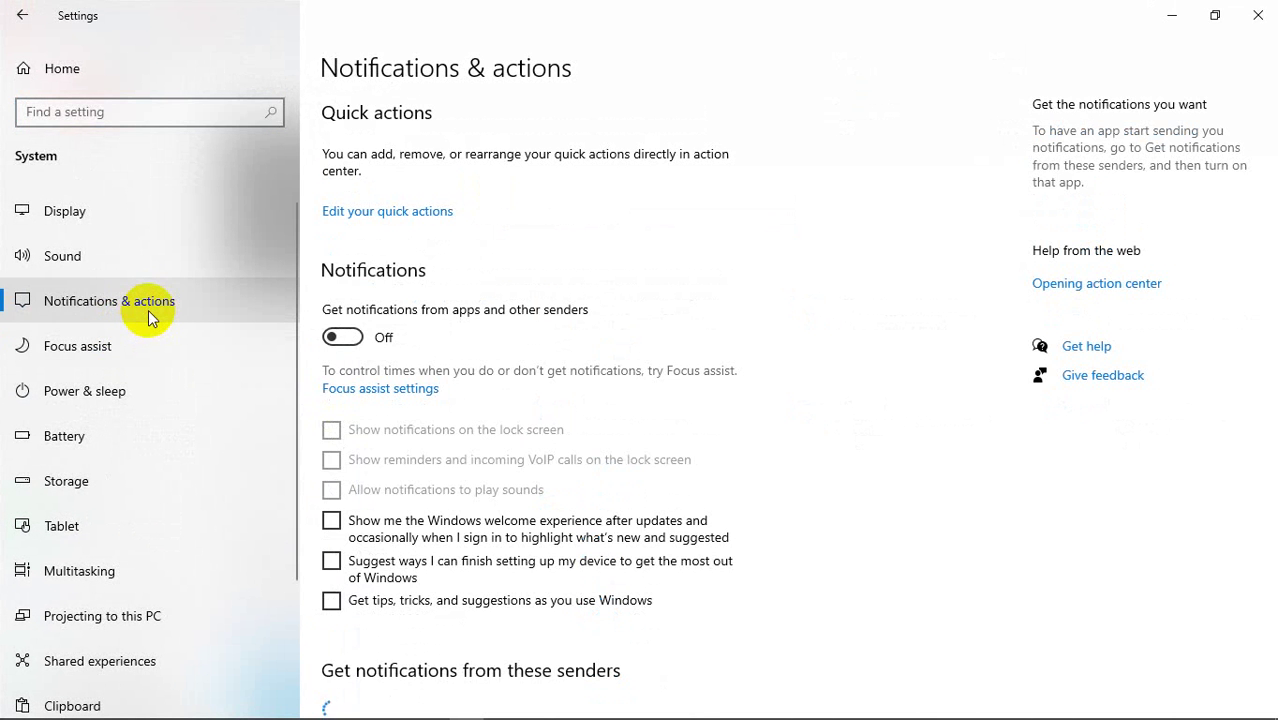
{"action": "left_click", "coordinate": [352, 338]}
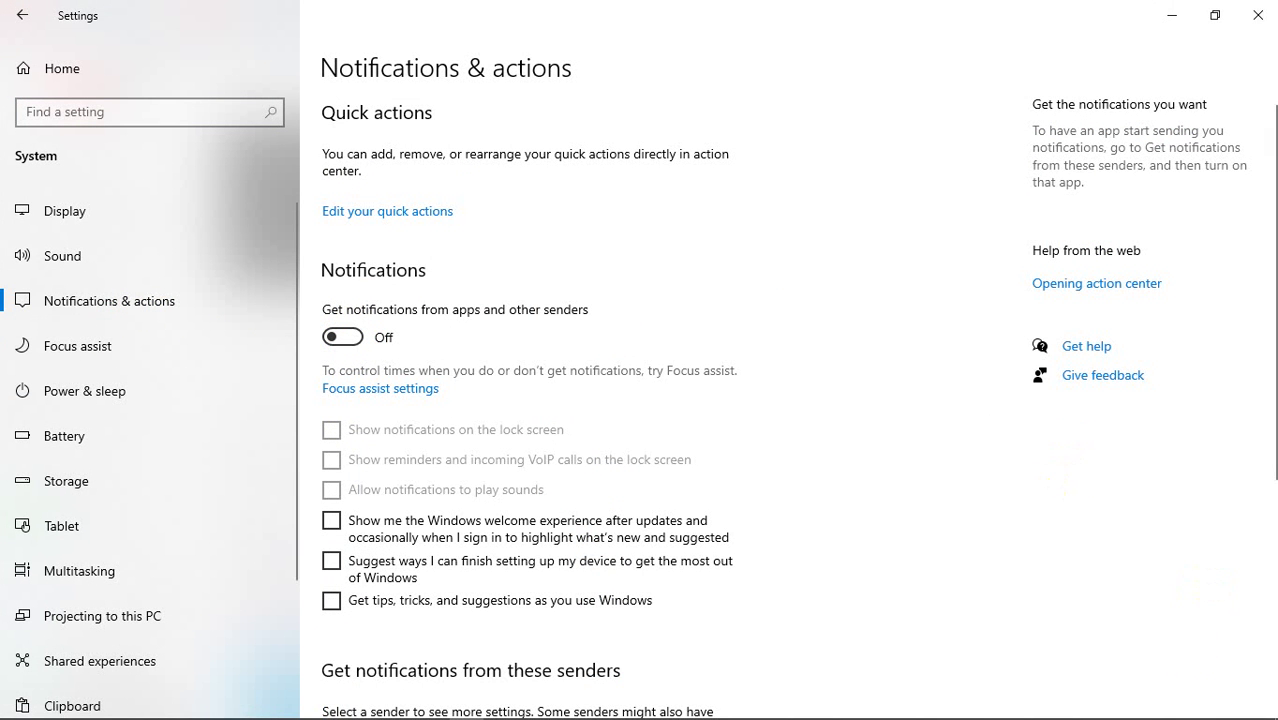
Open the Windows action center and go from there to the notification management settings
{"action": "mouse_move", "coordinate": [947, 712]}
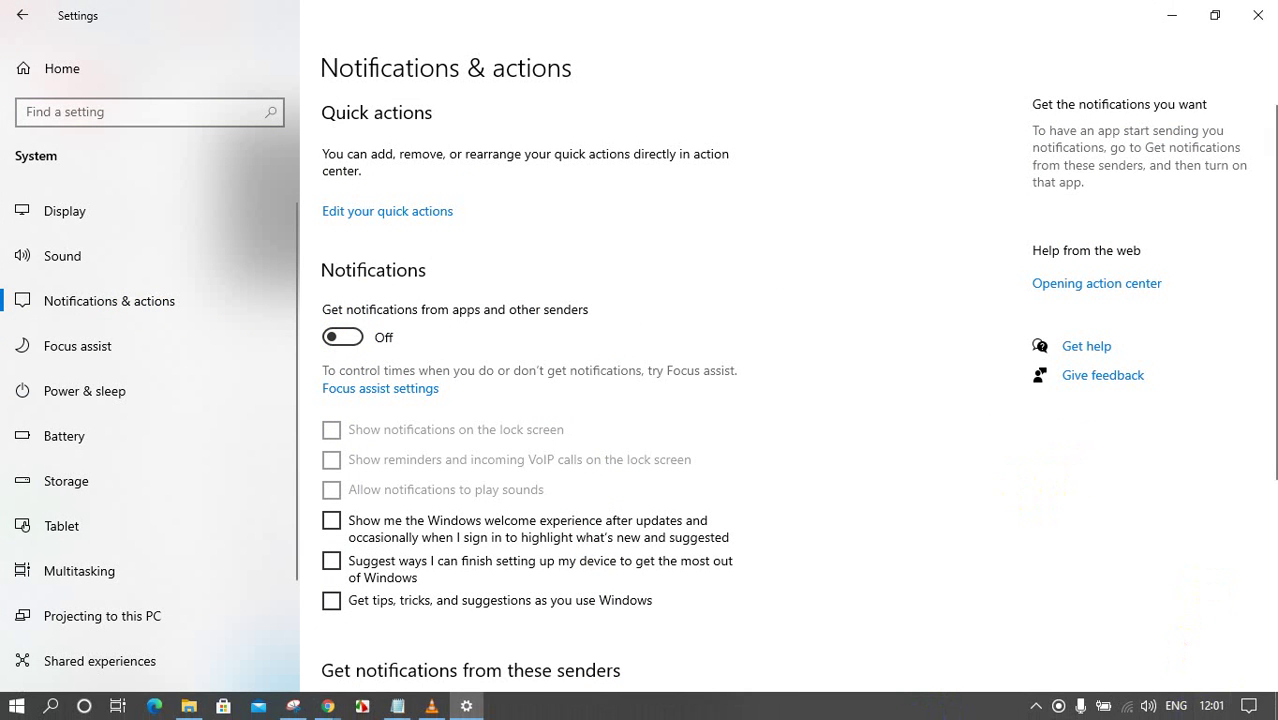
{"action": "left_click", "coordinate": [1252, 707]}
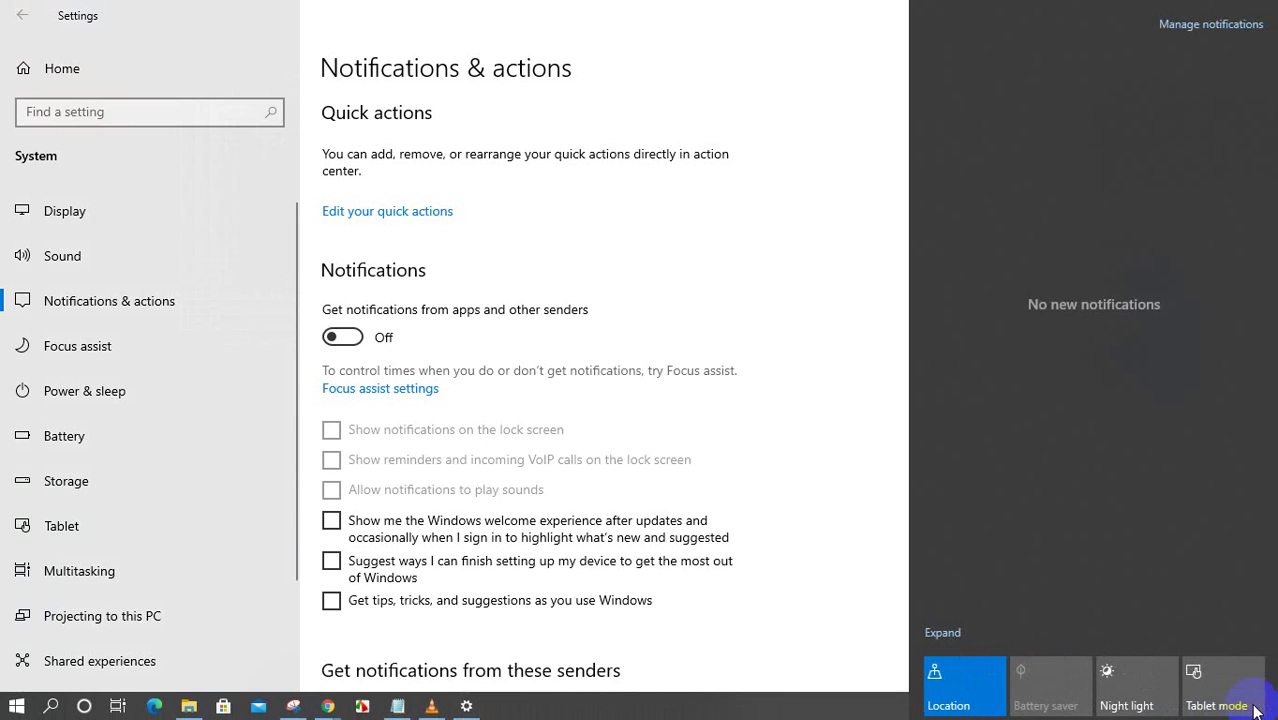
{"action": "left_click", "coordinate": [1246, 24]}
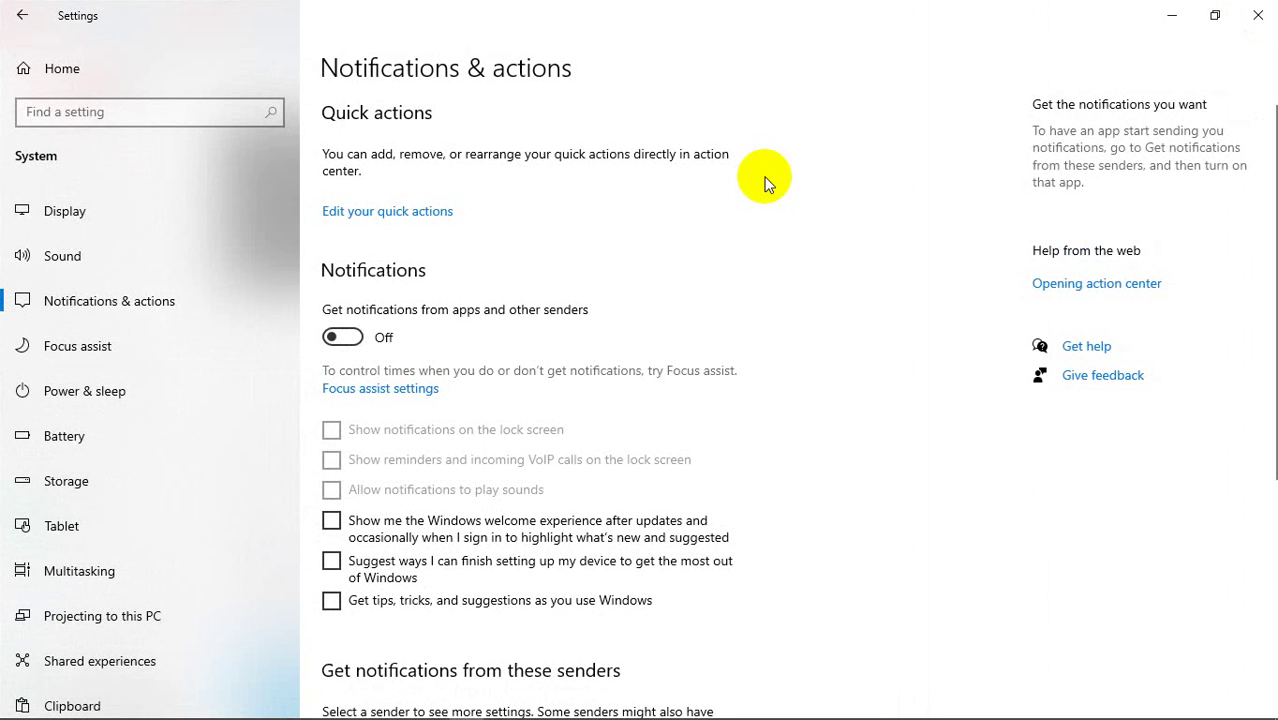
Close Settings, minimize the browser and delete the SlideToShutDown shortcut from the desktop
{"action": "left_click", "coordinate": [1258, 15]}
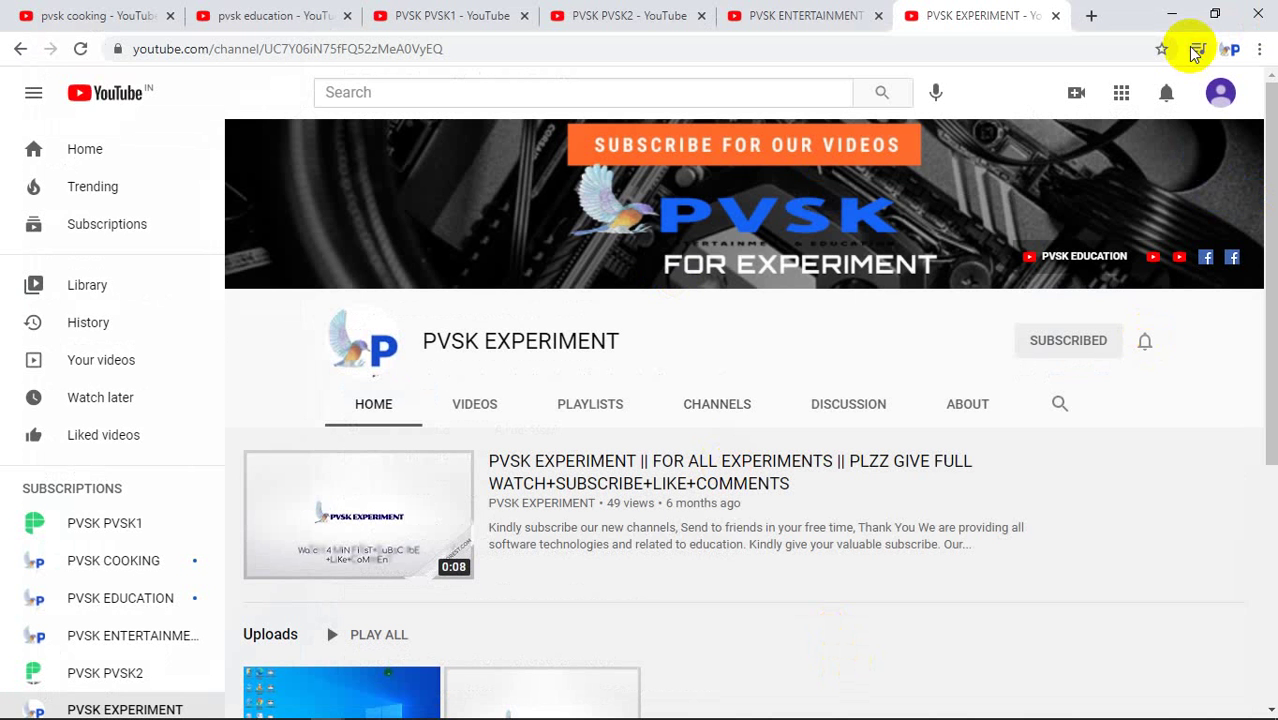
{"action": "left_click", "coordinate": [1168, 22]}
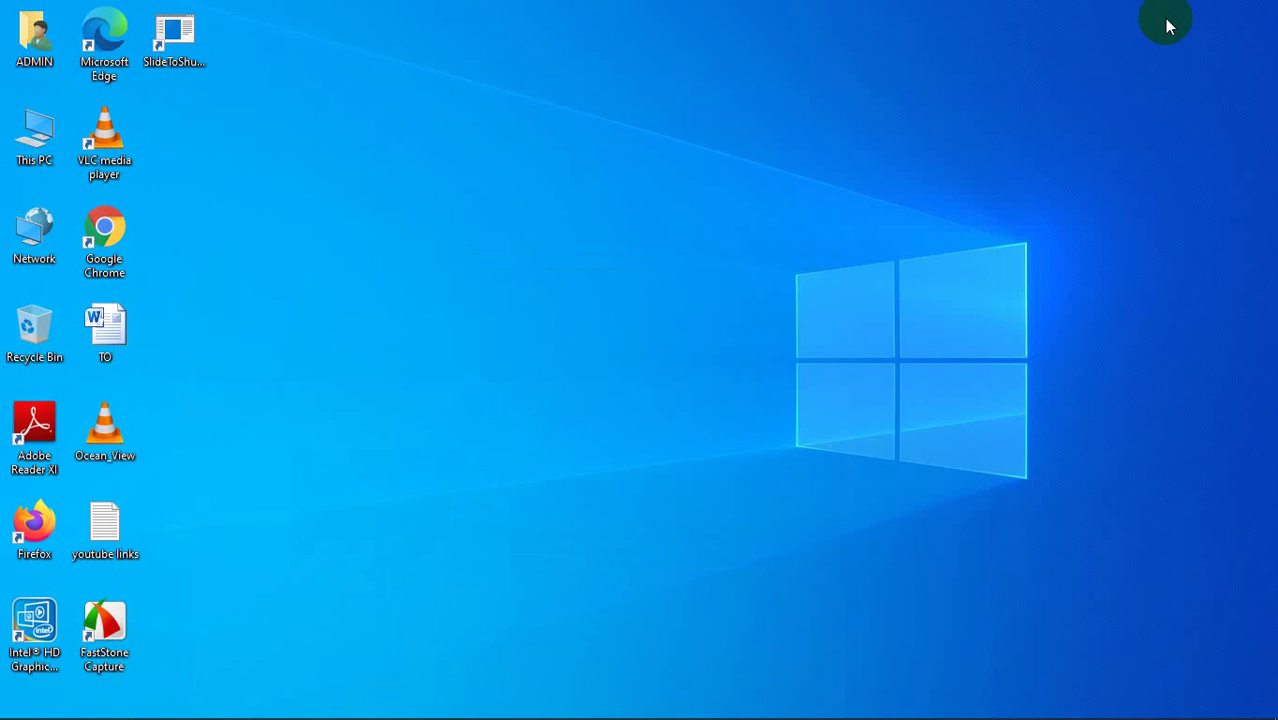
{"action": "right_click", "coordinate": [178, 34]}
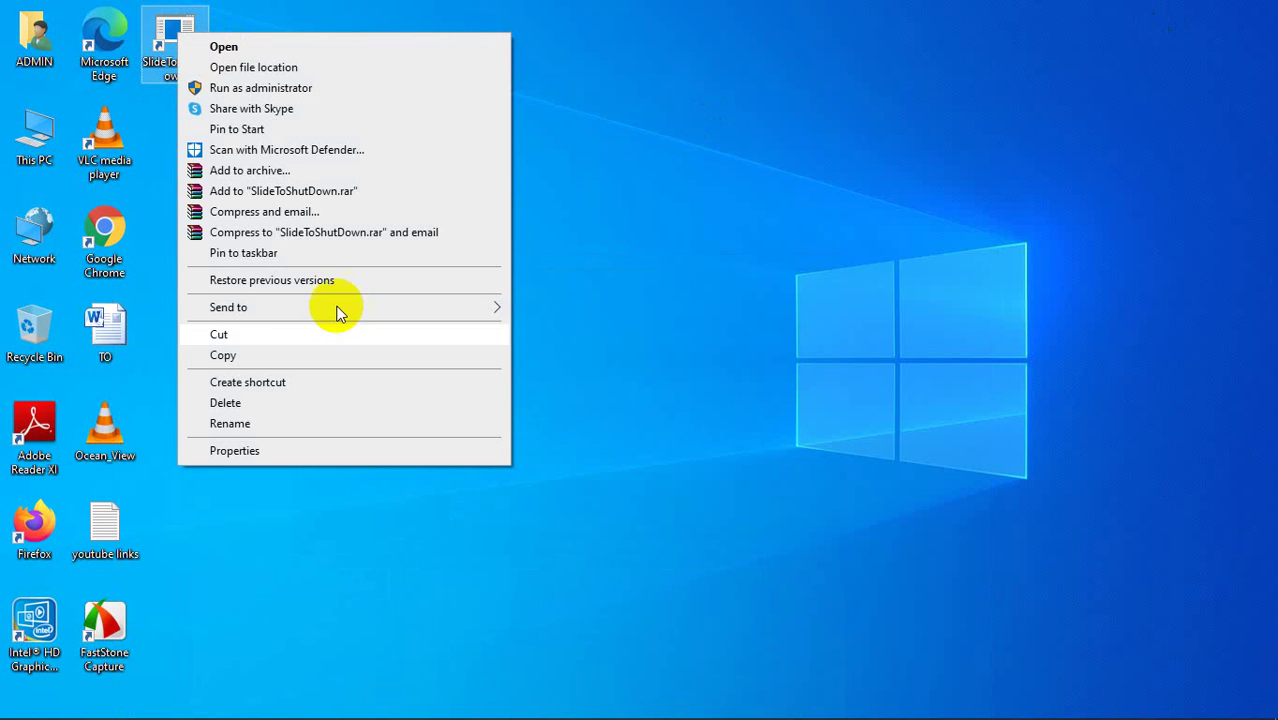
{"action": "left_click", "coordinate": [257, 404]}
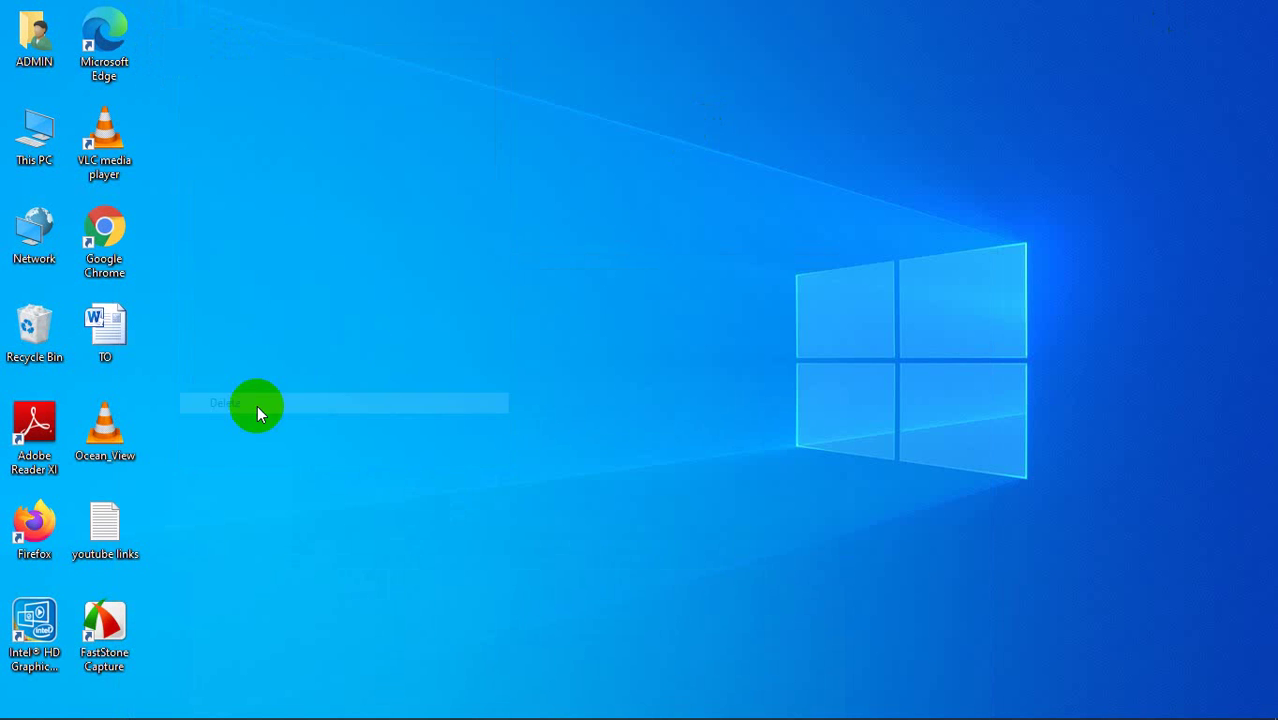
Start creating a new shortcut on the desktop
{"action": "left_click", "coordinate": [556, 194]}
{"action": "right_click", "coordinate": [557, 197]}
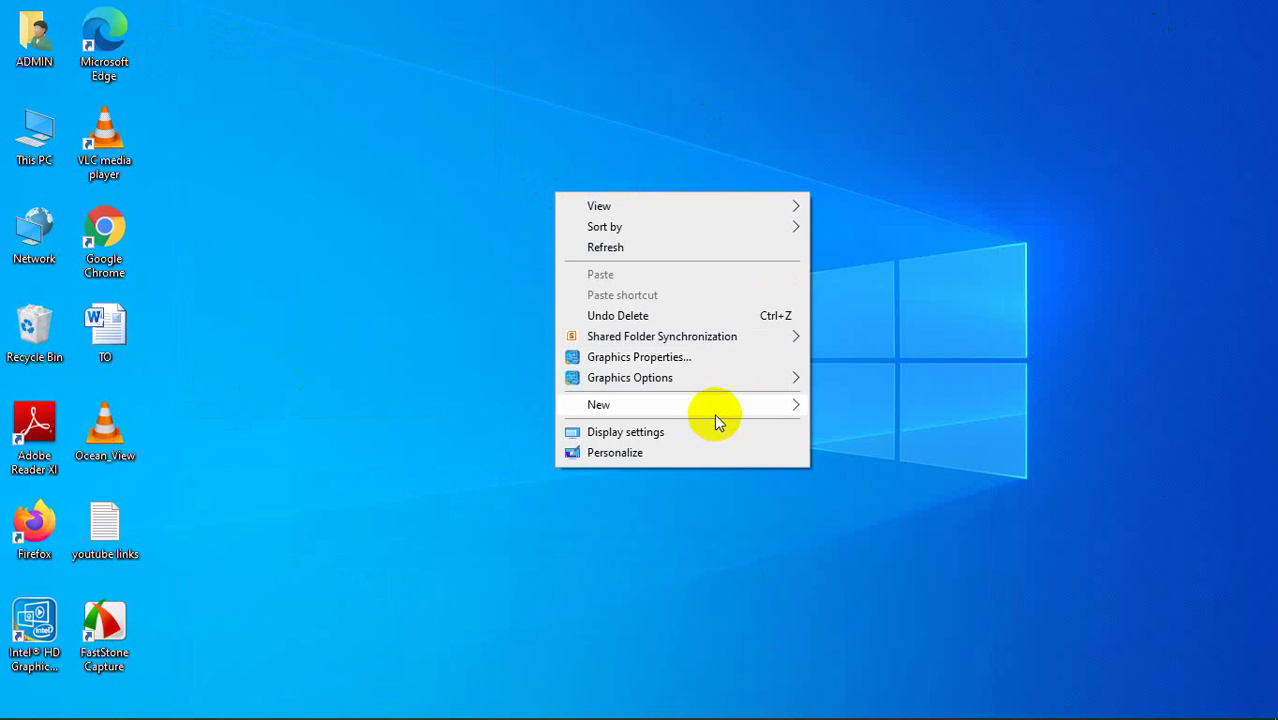
{"action": "mouse_move", "coordinate": [716, 412]}
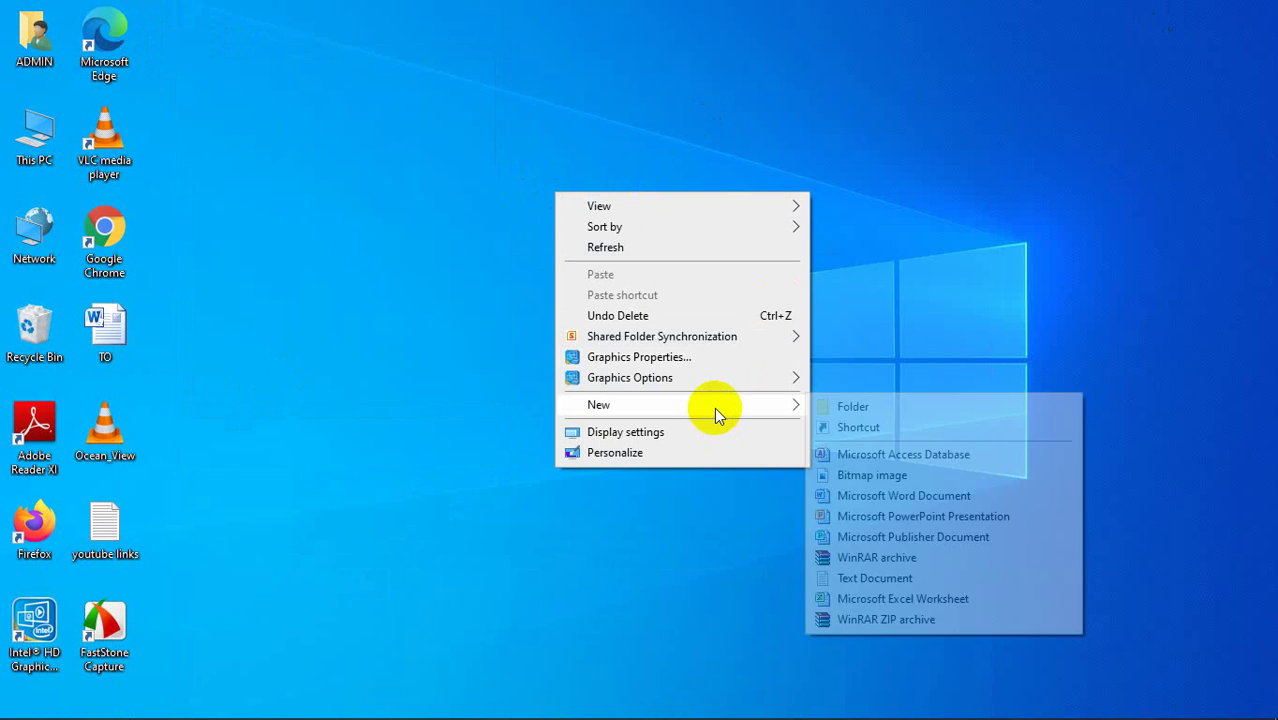
{"action": "left_click", "coordinate": [859, 428]}
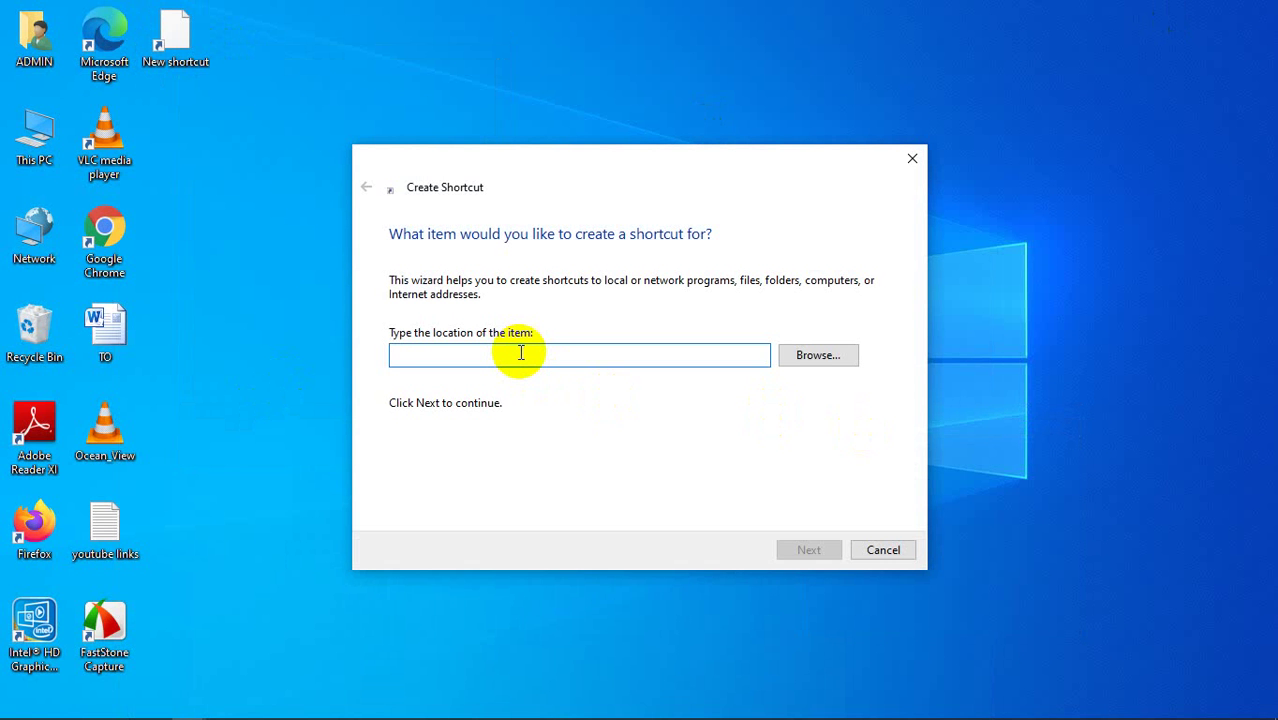
Set the shortcut's target to %windir%\System32\SlideToShutDown.exe and finish creating it with the suggested name
{"action": "type", "text": "%"}
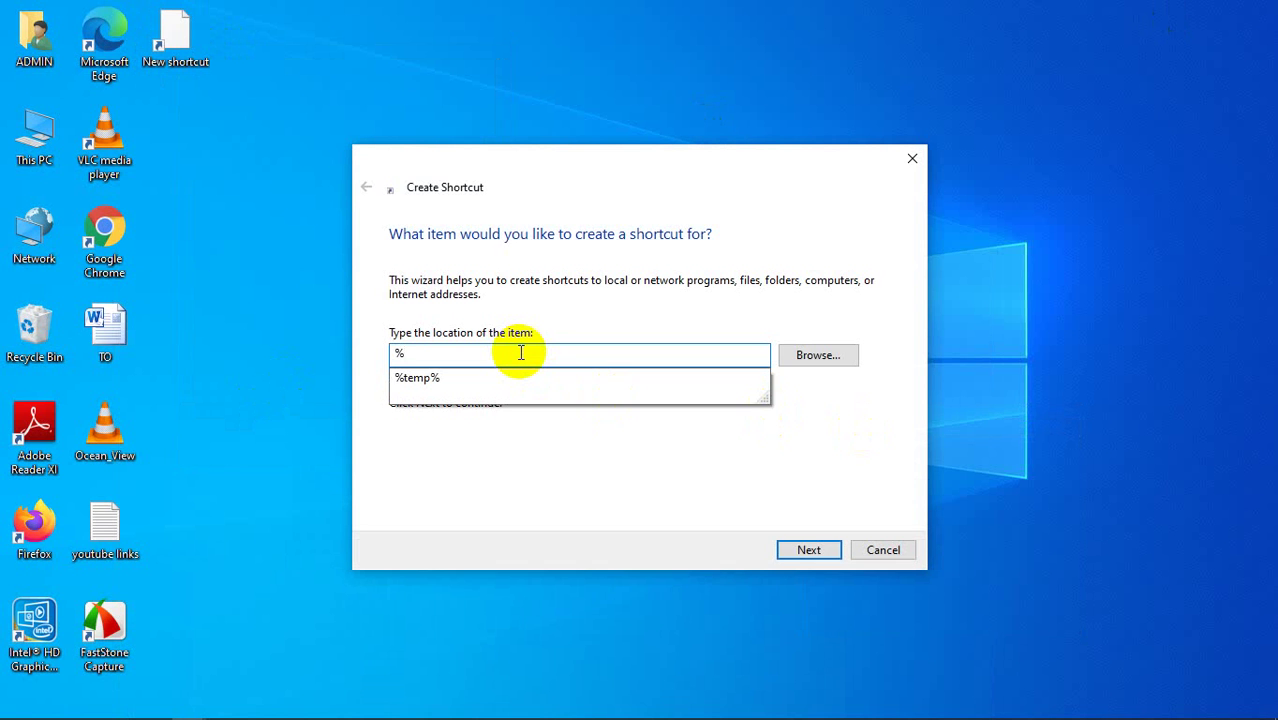
{"action": "type", "text": "win"}
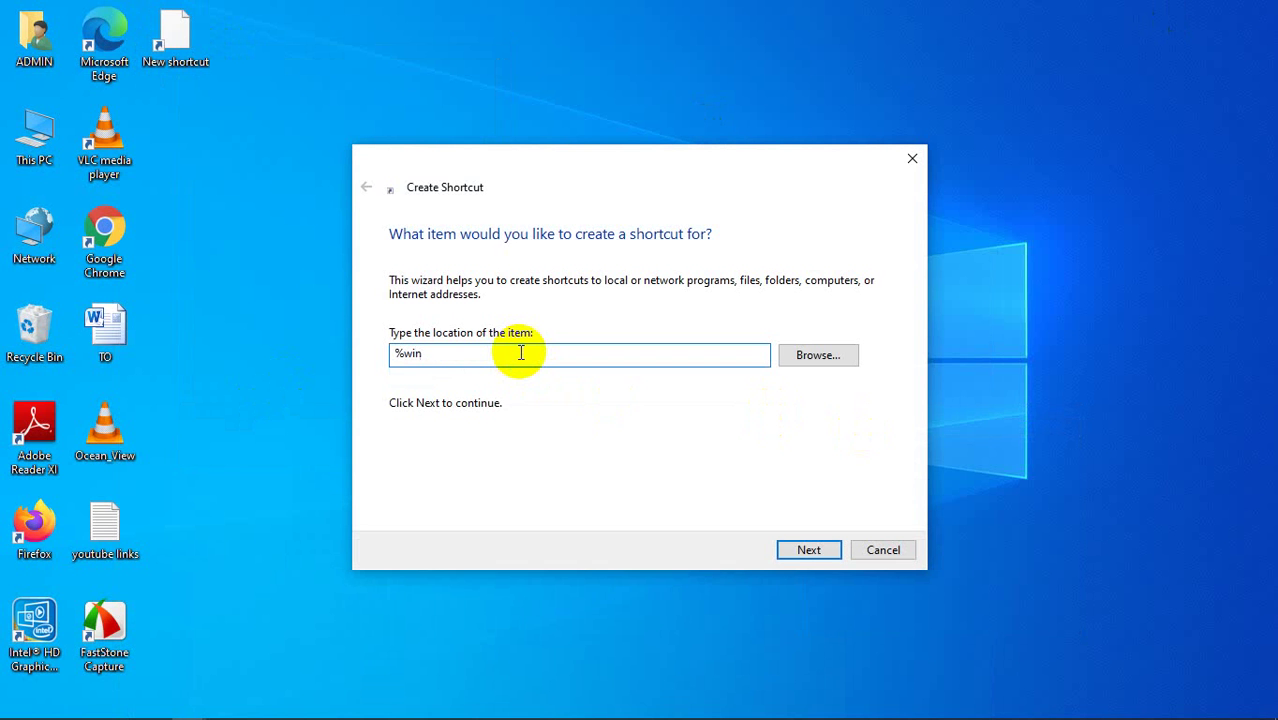
{"action": "type", "text": "dir%\\"}
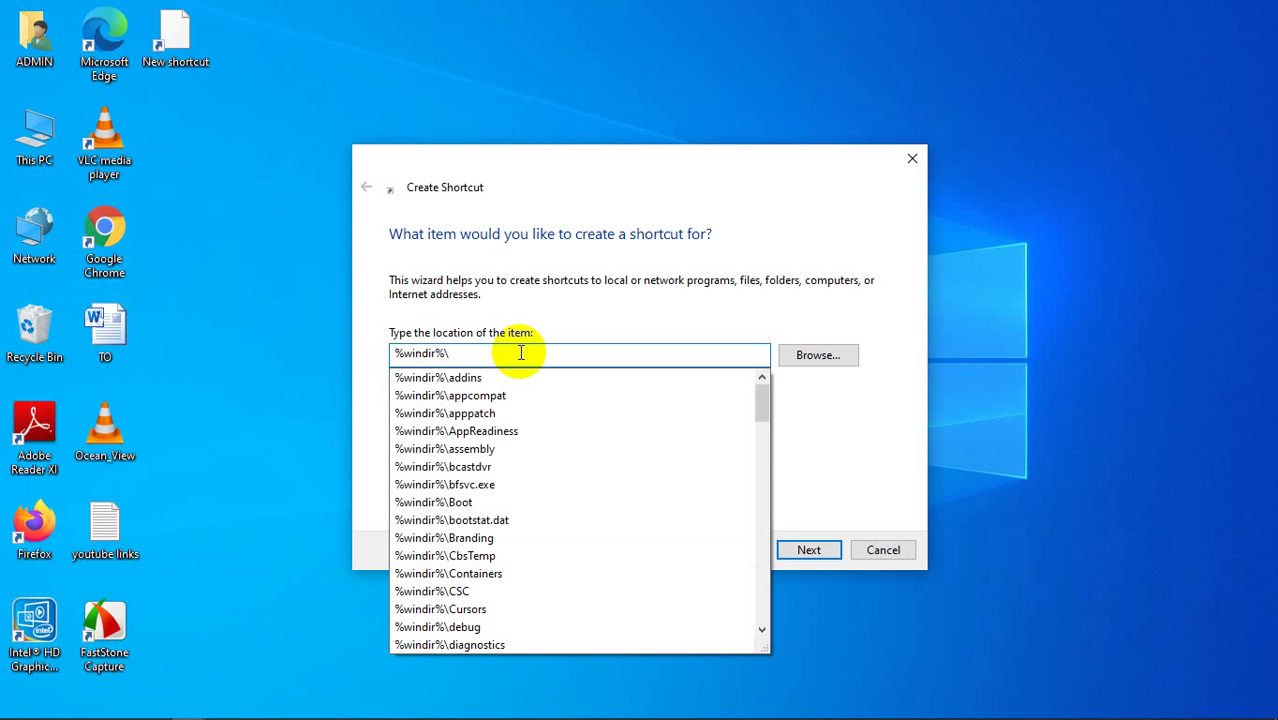
{"action": "type", "text": "sy"}
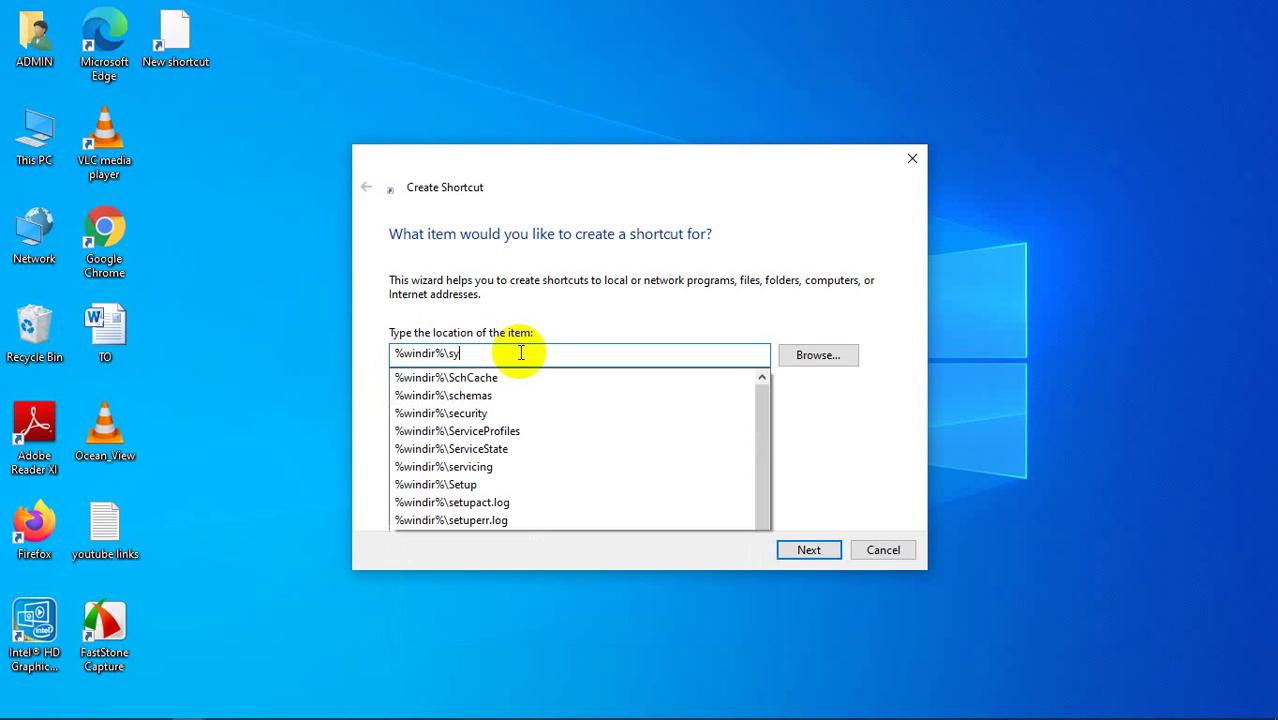
{"action": "key", "text": "Down"}
{"action": "key", "text": "Down"}
{"action": "key", "text": "Down"}
{"action": "key", "text": "Down"}
{"action": "key", "text": "Down"}
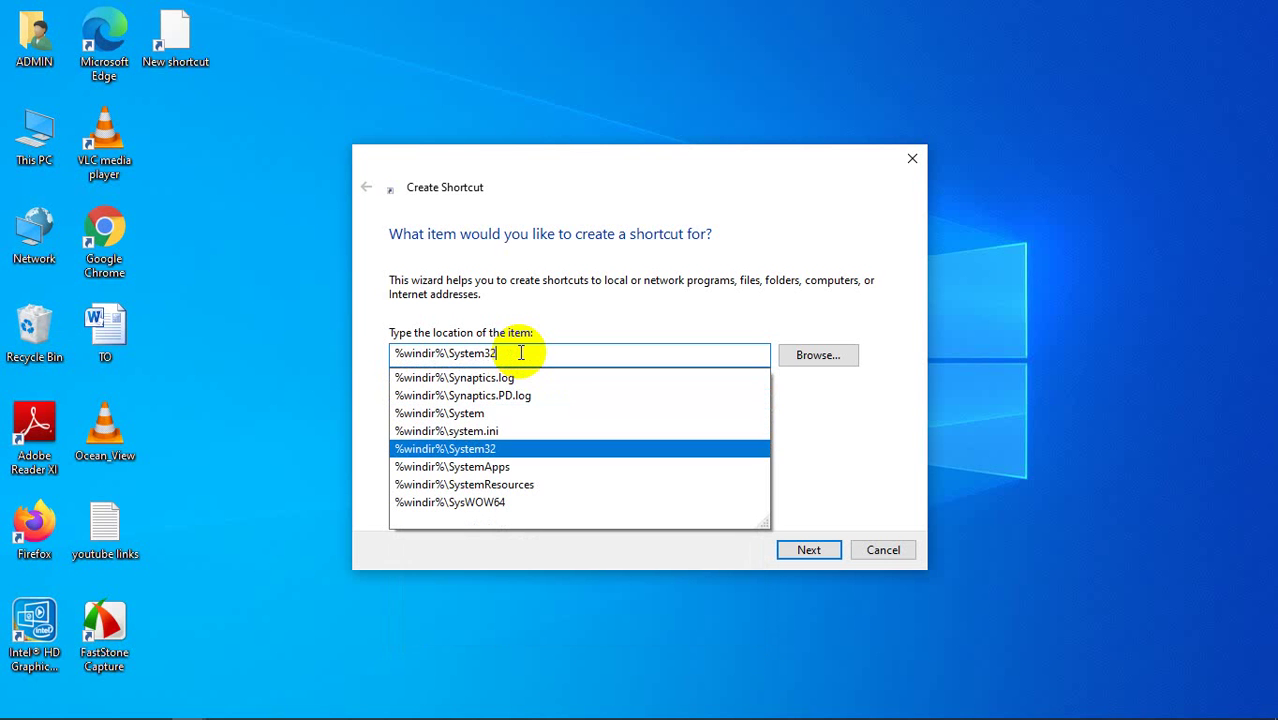
{"action": "type", "text": "\\"}
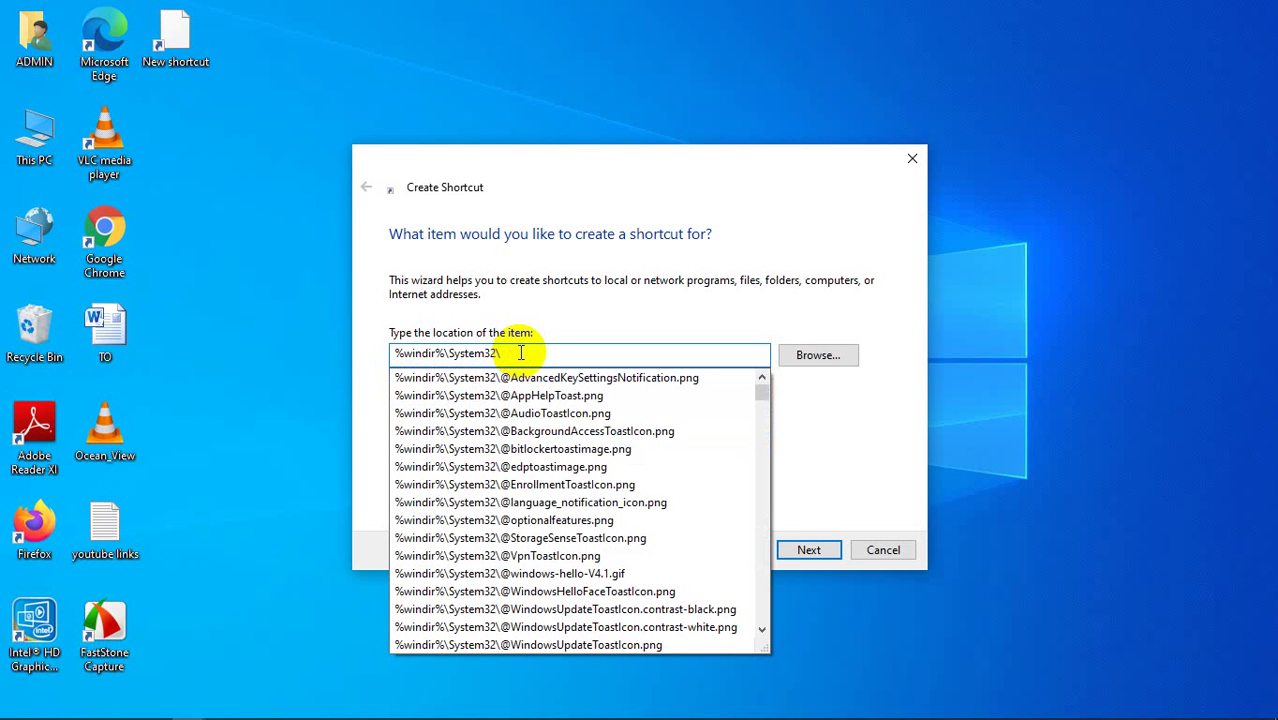
{"action": "type", "text": "sli"}
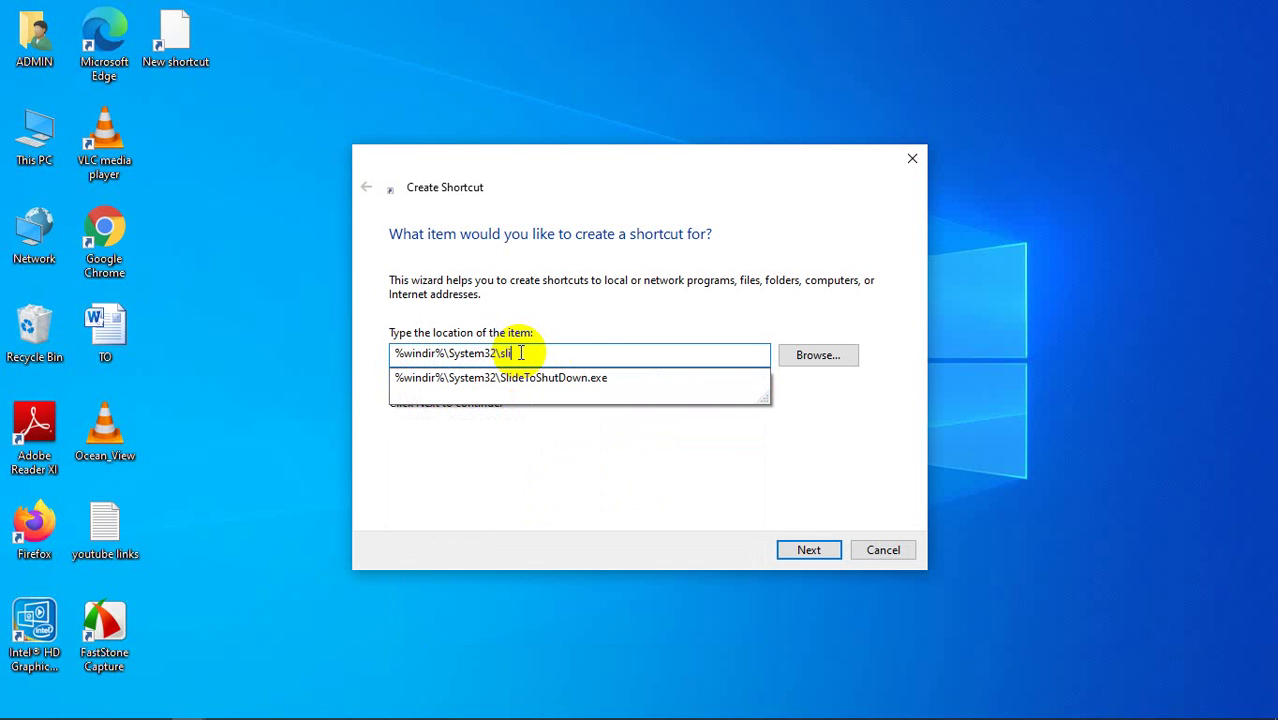
{"action": "key", "text": "Down"}
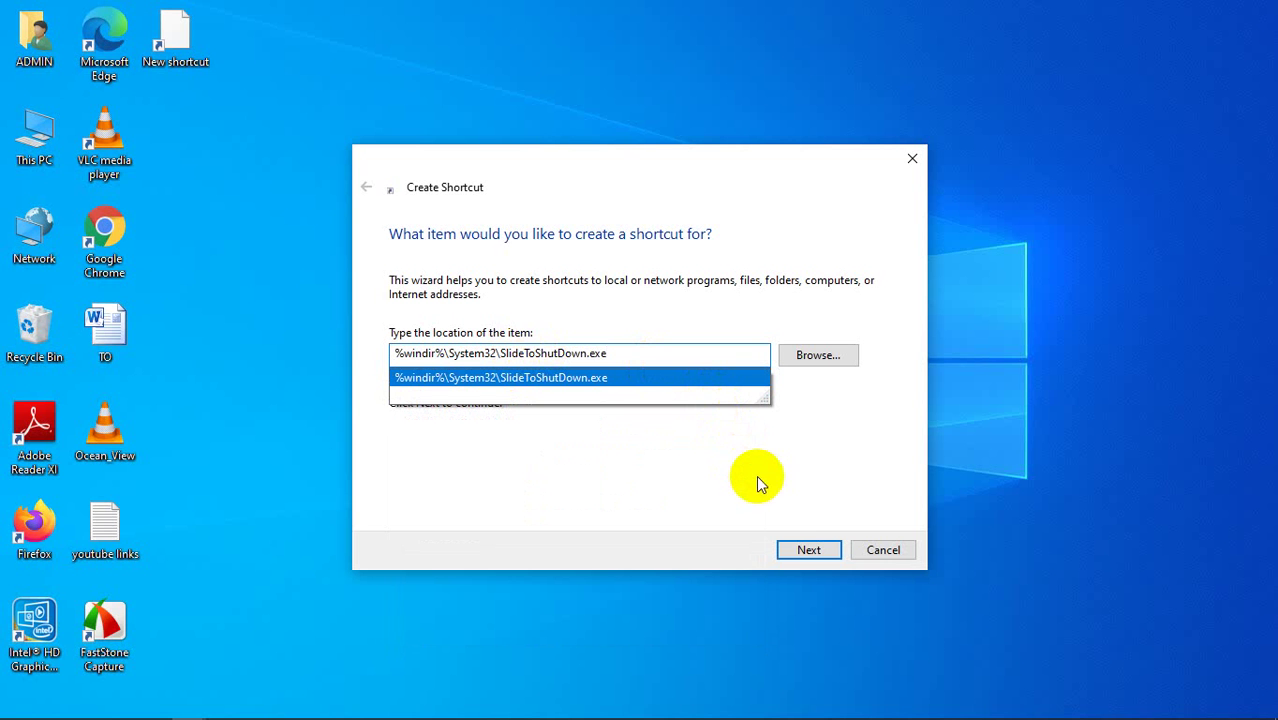
{"action": "left_click", "coordinate": [727, 378]}
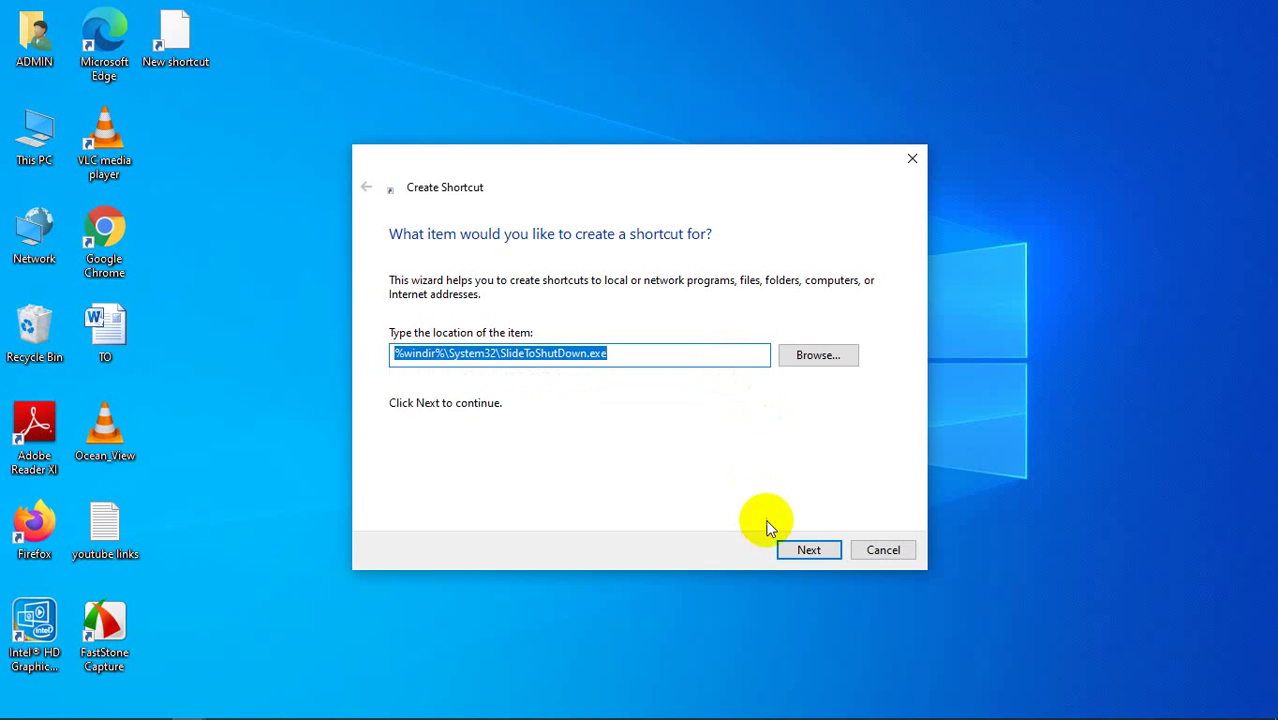
{"action": "left_click", "coordinate": [809, 551]}
{"action": "left_click", "coordinate": [811, 553]}
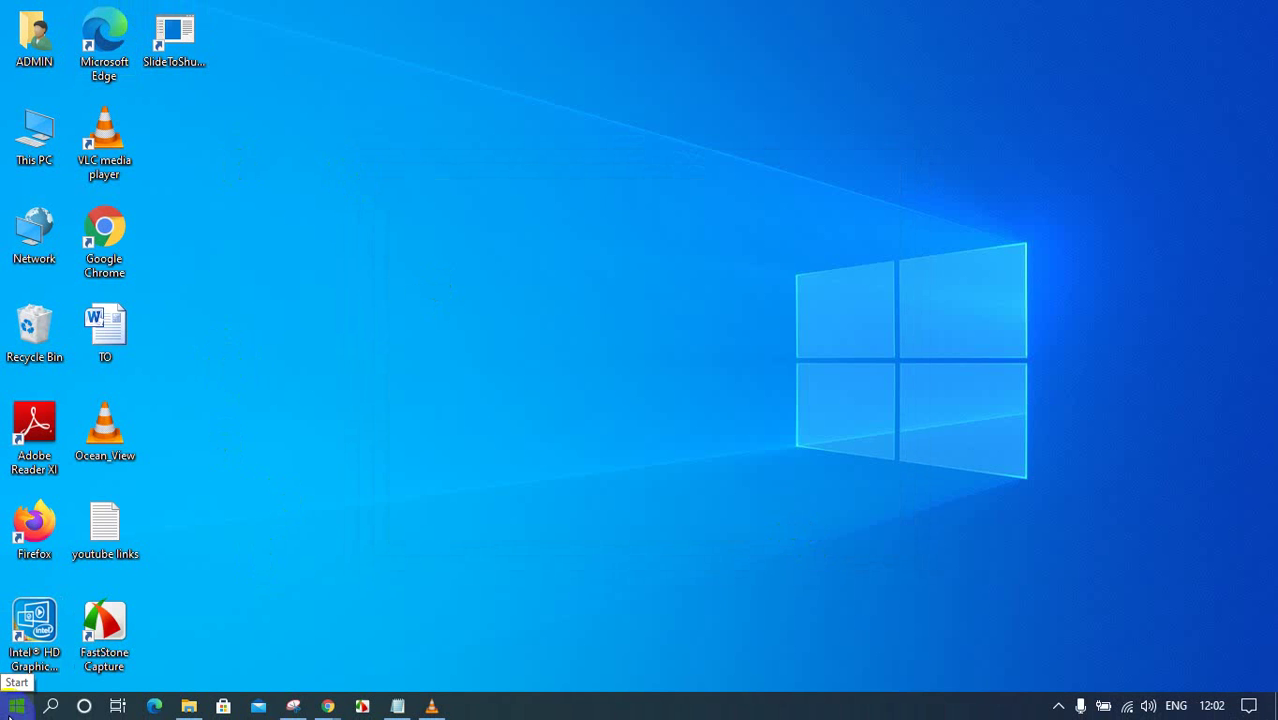
Look up the Power entry in the Start menu and close the menu again
{"action": "left_click", "coordinate": [14, 712]}
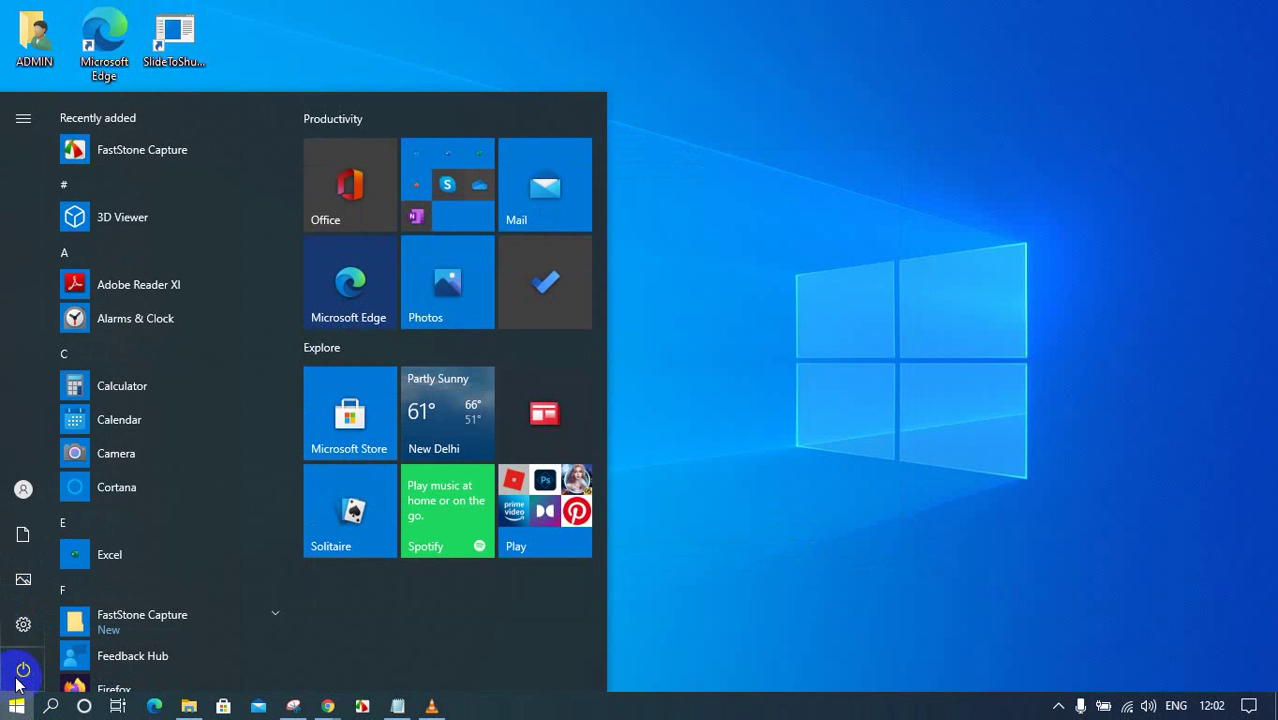
{"action": "mouse_move", "coordinate": [16, 678]}
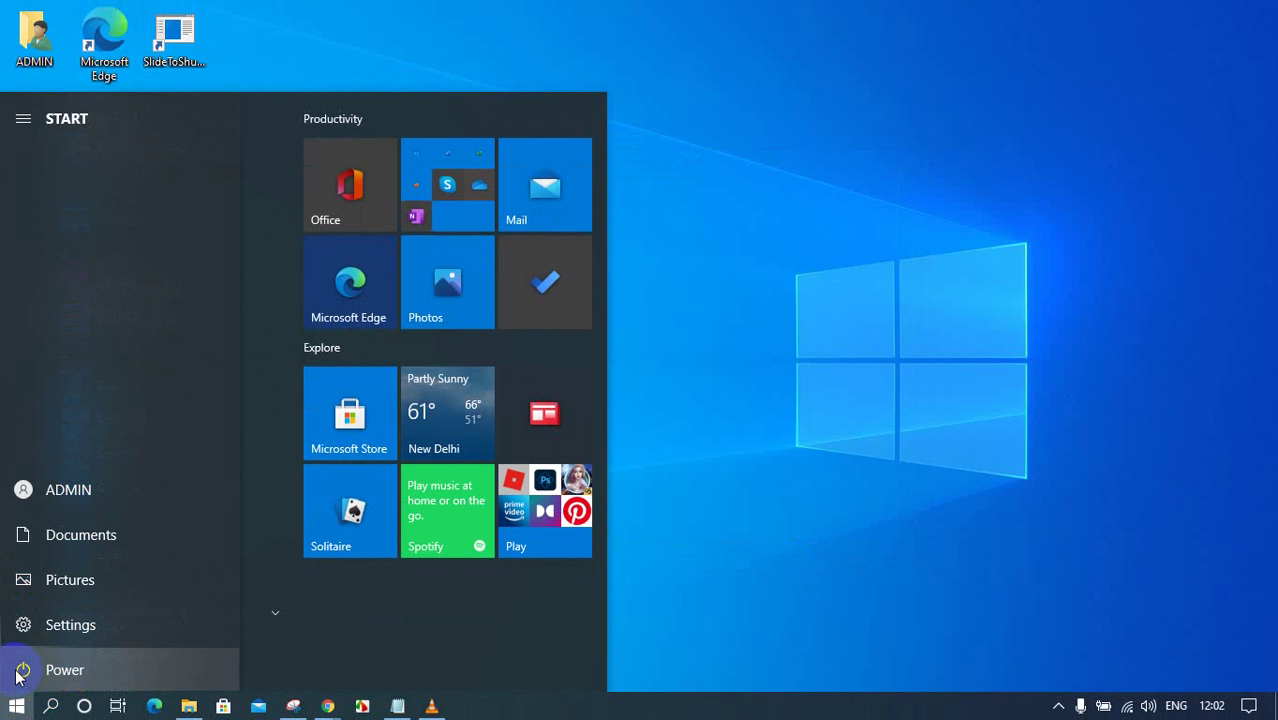
{"action": "left_click", "coordinate": [740, 477]}
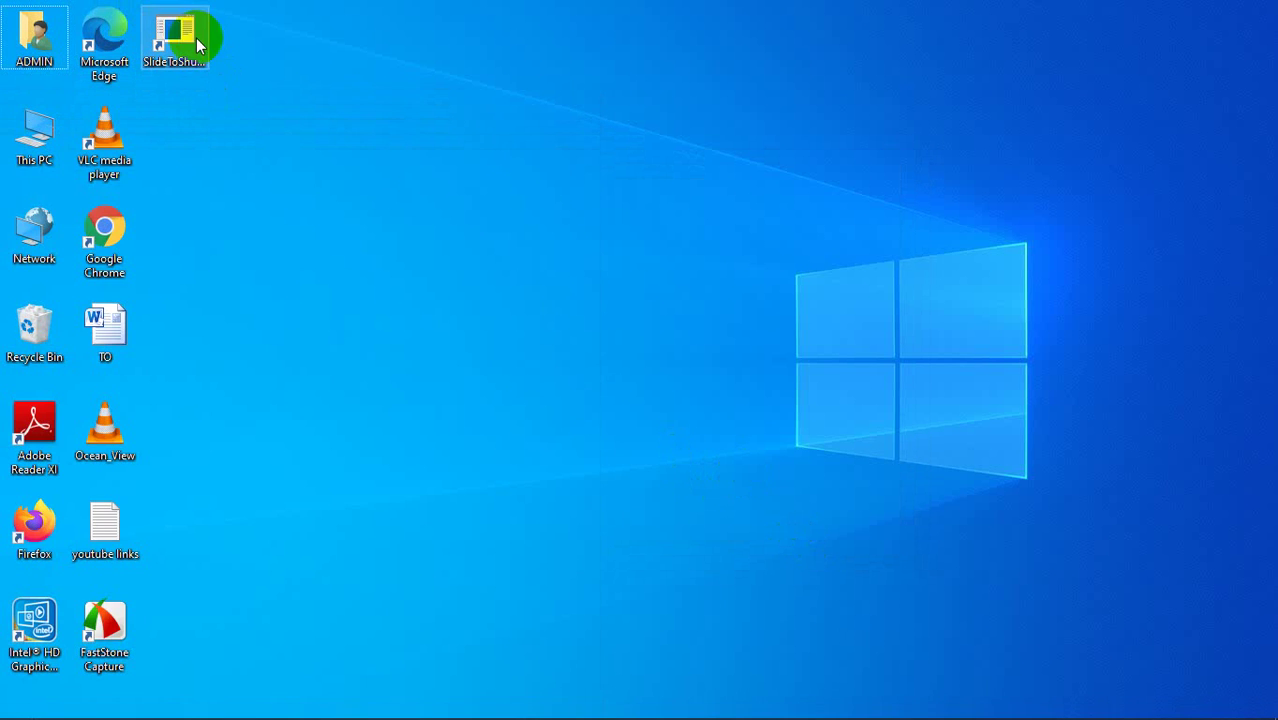
Run the SlideToShutDown shortcut to view the slide-to-shut-down screen, and dismiss it without shutting down
{"action": "left_click", "coordinate": [185, 40]}
{"action": "double_click", "coordinate": [185, 40]}
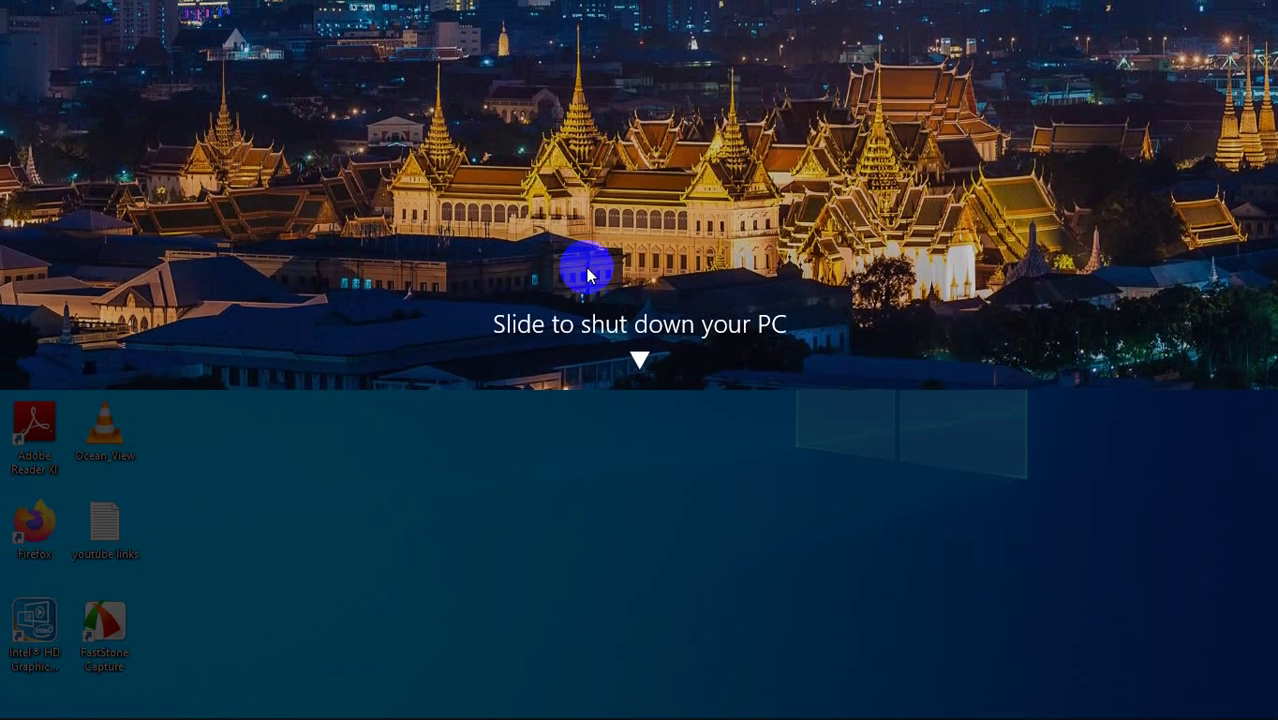
{"action": "left_click", "coordinate": [563, 533]}
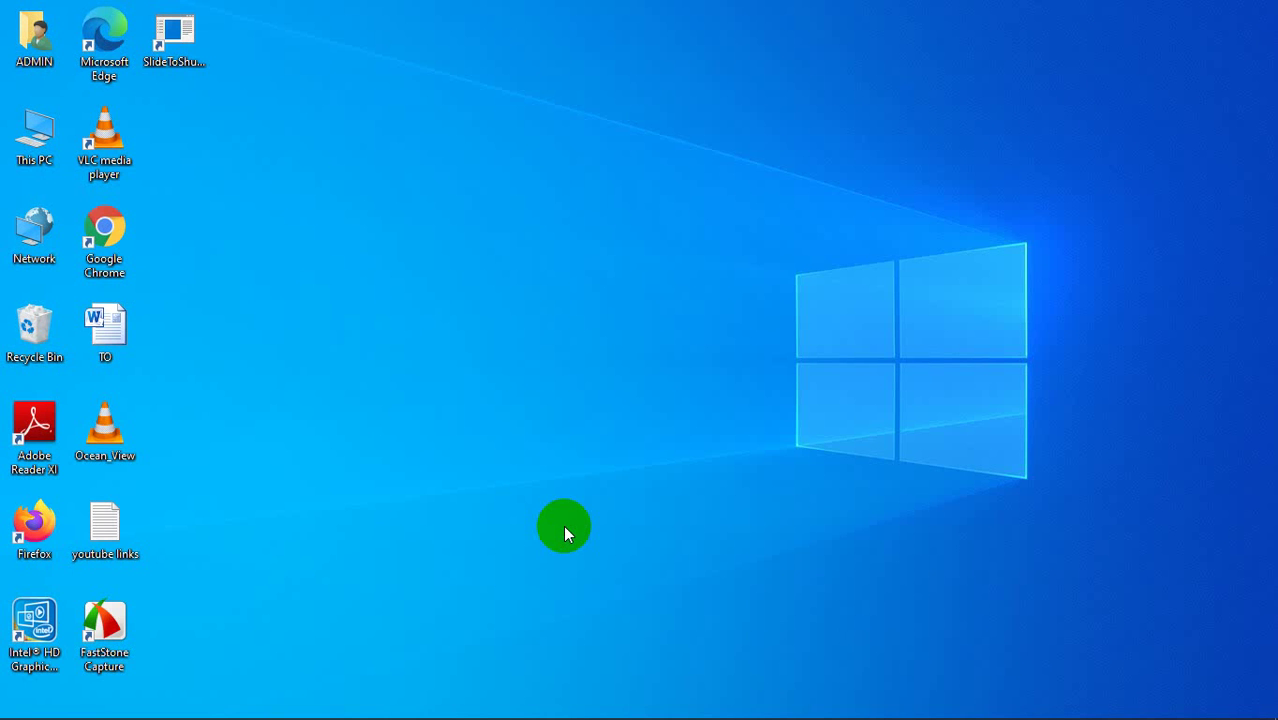
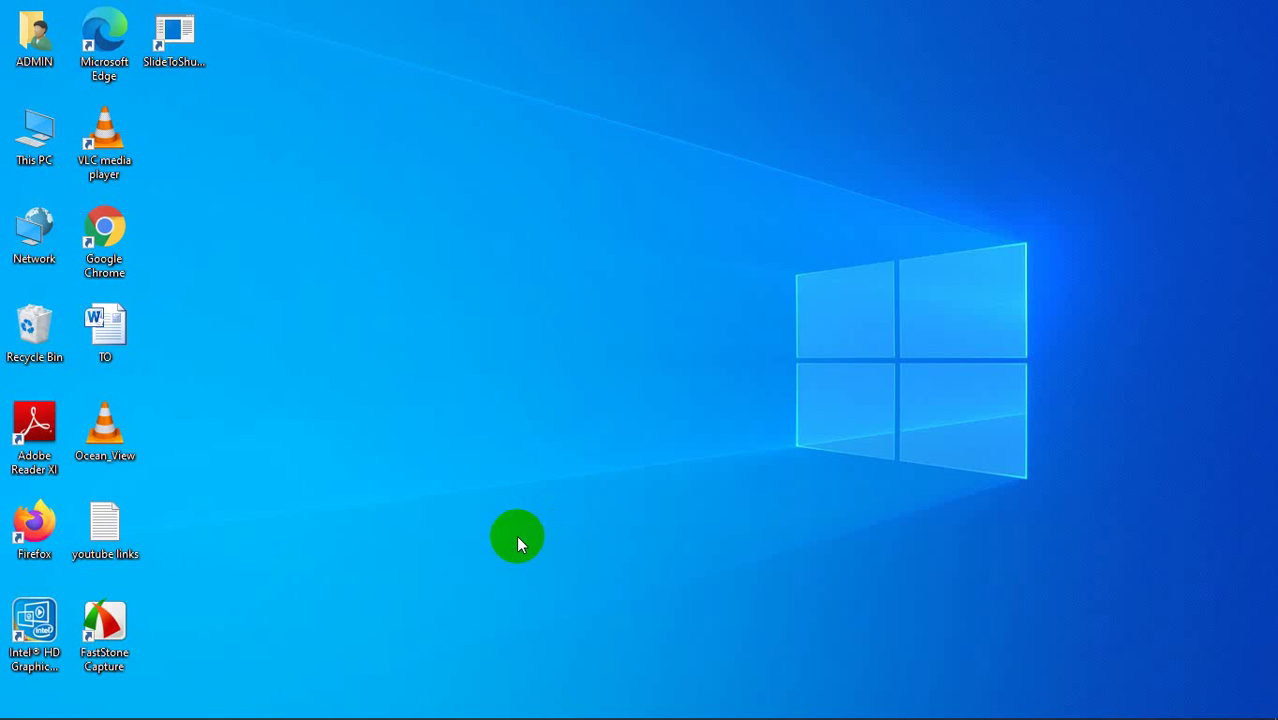
Launch Microsoft Word and close Document Recovery, keeping the recovered files available for the next start
{"action": "key", "text": "super+r"}
{"action": "key", "text": "Return"}
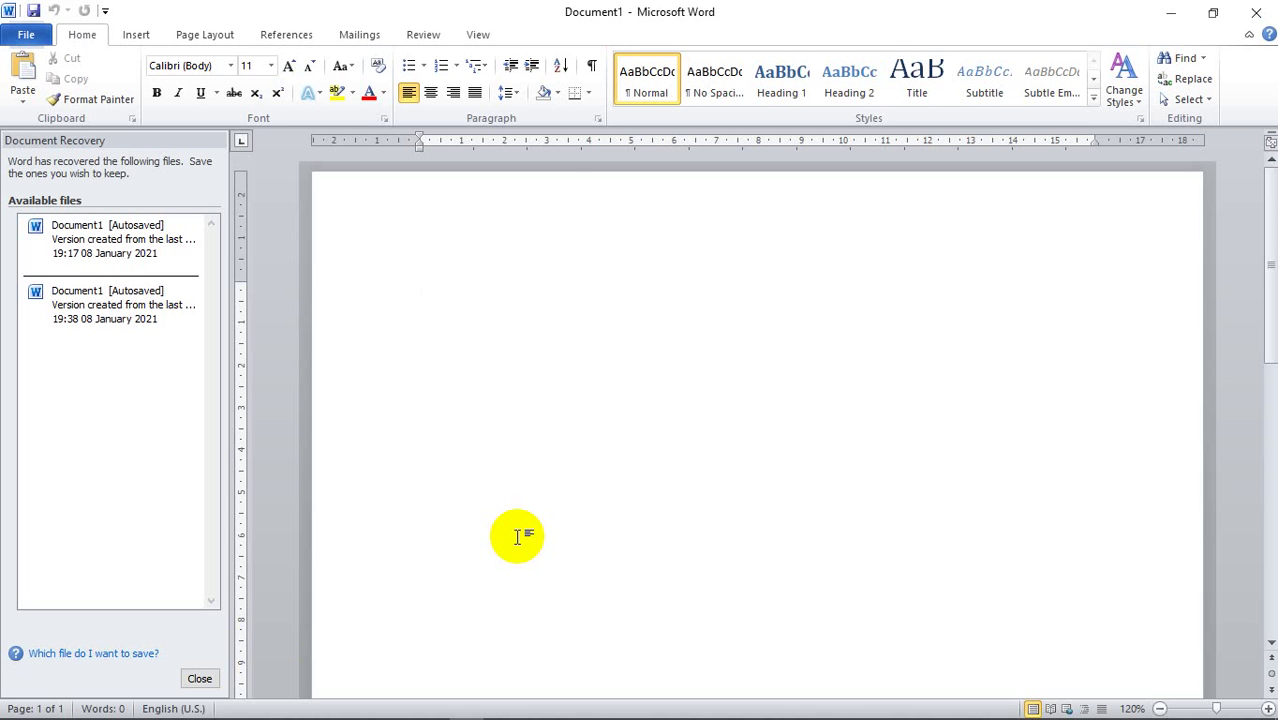
{"action": "left_click", "coordinate": [205, 680]}
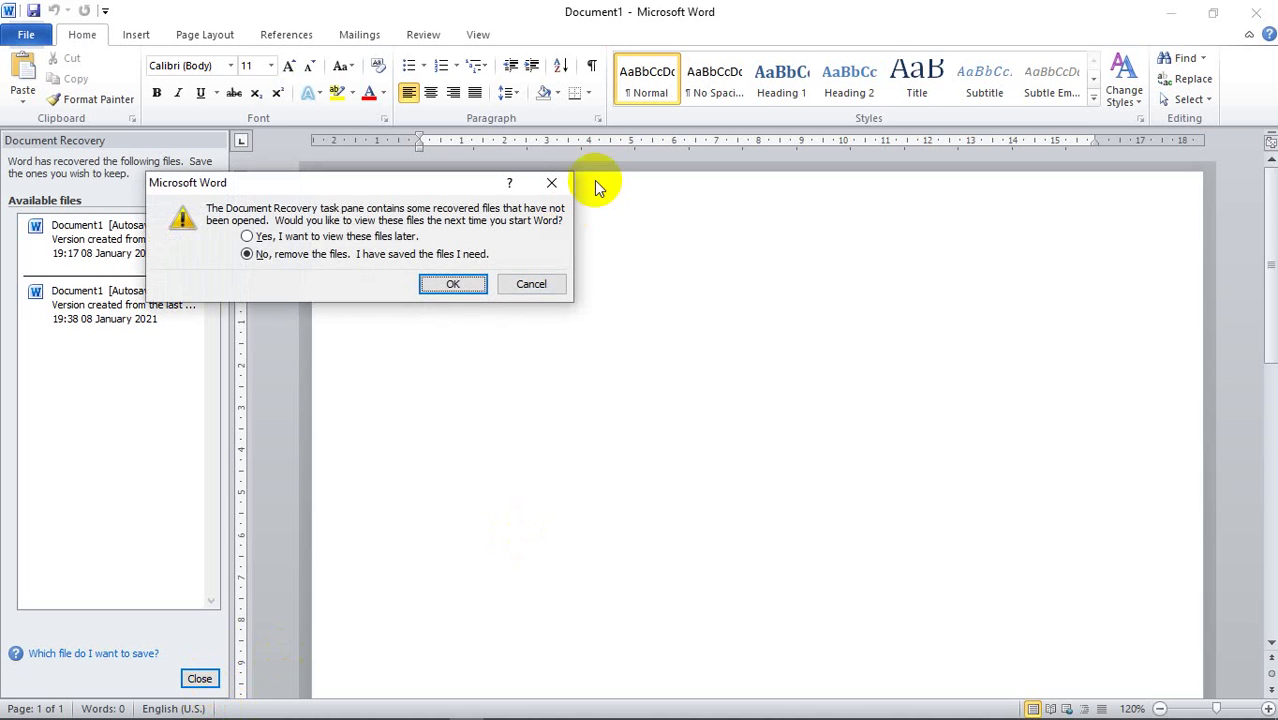
{"action": "left_click", "coordinate": [395, 236]}
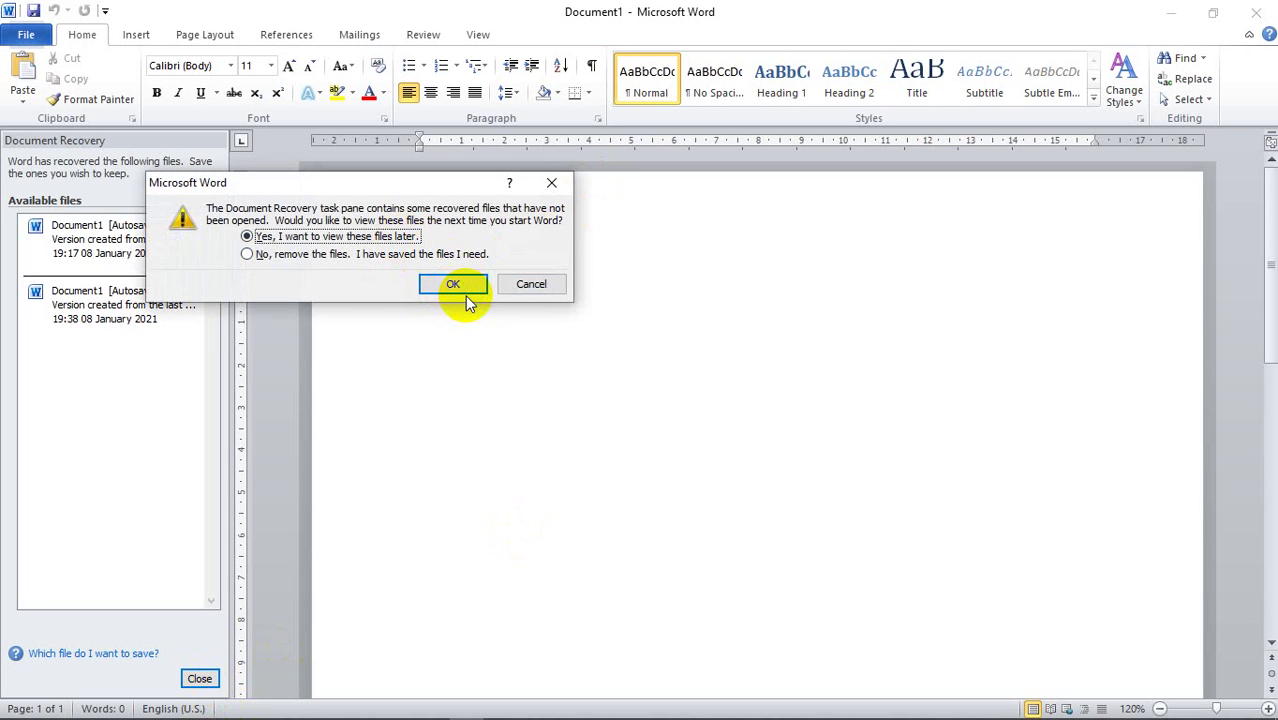
{"action": "left_click", "coordinate": [462, 286]}
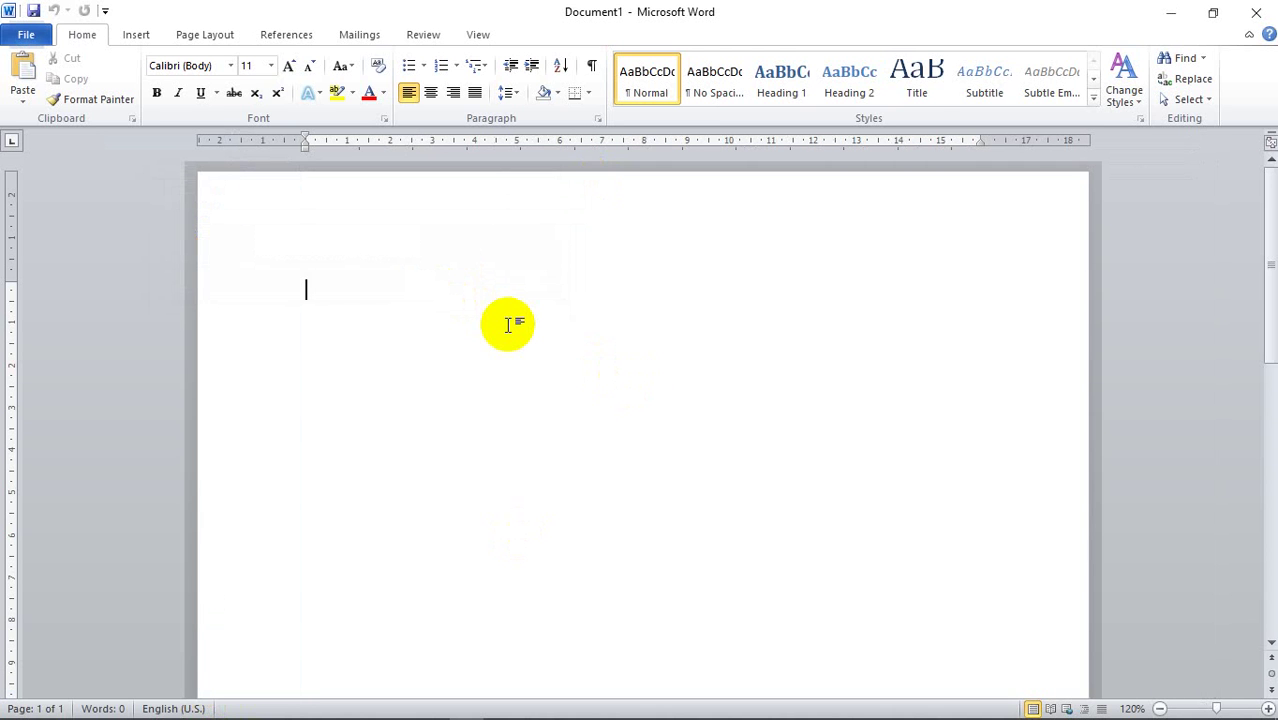
Dictate a trial passage into the blank document with Windows dictation and delete all of it
{"action": "key", "text": "super+h"}
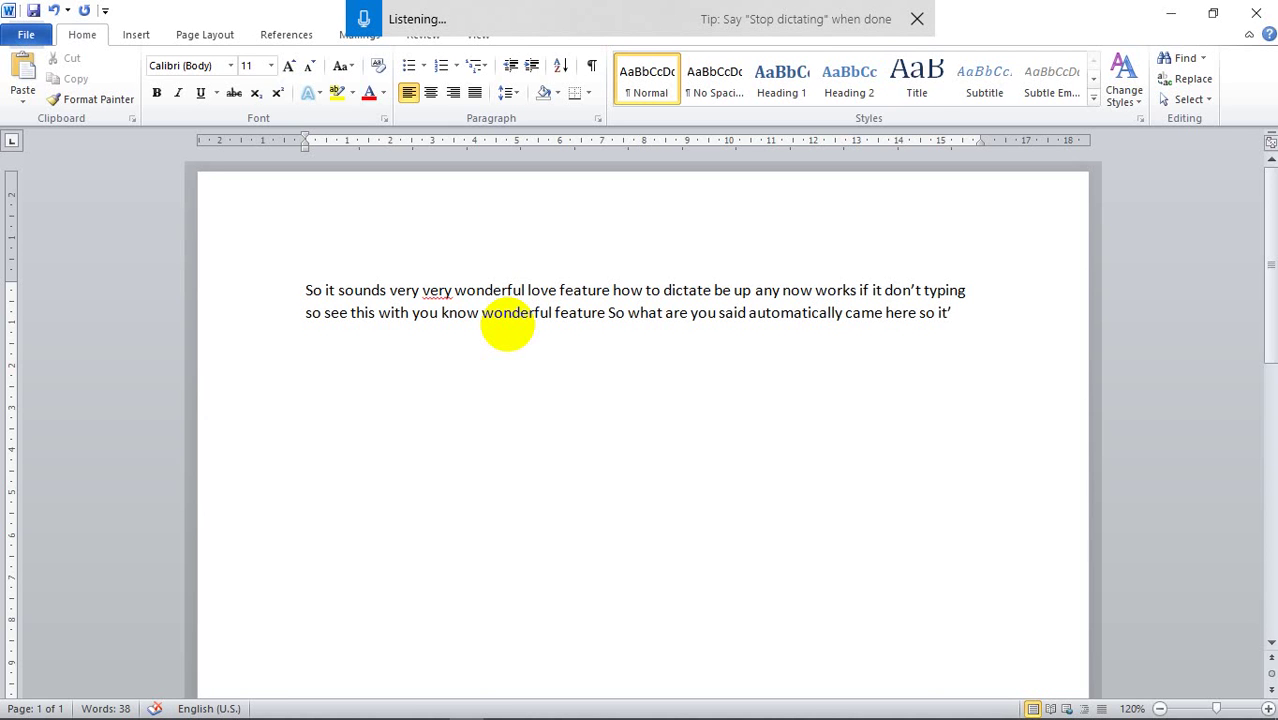
{"action": "key", "text": "BackSpace"}
{"action": "key", "text": "BackSpace"}
{"action": "key", "text": "BackSpace"}
{"action": "key", "text": "BackSpace"}
{"action": "key", "text": "BackSpace"}
{"action": "key", "text": "BackSpace"}
{"action": "key", "text": "BackSpace"}
{"action": "key", "text": "BackSpace"}
{"action": "key", "text": "BackSpace"}
{"action": "key", "text": "BackSpace"}
{"action": "key", "text": "BackSpace"}
{"action": "key", "text": "BackSpace"}
{"action": "key", "text": "BackSpace"}
{"action": "key", "text": "BackSpace"}
{"action": "key", "text": "BackSpace"}
{"action": "key", "text": "BackSpace"}
{"action": "key", "text": "BackSpace"}
{"action": "key", "text": "BackSpace"}
{"action": "key", "text": "BackSpace"}
{"action": "key", "text": "BackSpace"}
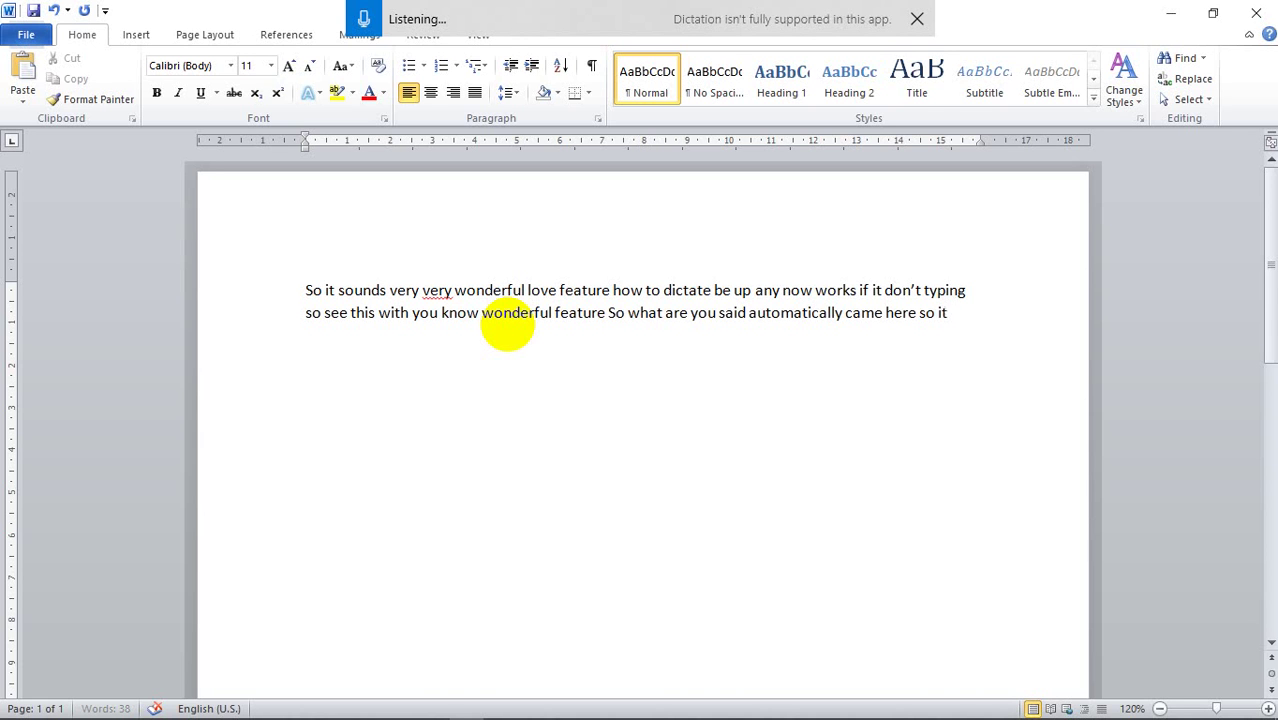
{"action": "key", "text": "BackSpace"}
{"action": "key", "text": "BackSpace"}
{"action": "key", "text": "BackSpace"}
{"action": "key", "text": "BackSpace"}
{"action": "key", "text": "BackSpace"}
{"action": "key", "text": "BackSpace"}
{"action": "key", "text": "BackSpace"}
{"action": "key", "text": "BackSpace"}
{"action": "key", "text": "BackSpace"}
{"action": "key", "text": "BackSpace"}
{"action": "key", "text": "BackSpace"}
{"action": "key", "text": "BackSpace"}
{"action": "key", "text": "BackSpace"}
{"action": "key", "text": "BackSpace"}
{"action": "key", "text": "BackSpace"}
{"action": "key", "text": "BackSpace"}
{"action": "key", "text": "BackSpace"}
{"action": "key", "text": "BackSpace"}
{"action": "key", "text": "BackSpace"}
{"action": "key", "text": "BackSpace"}
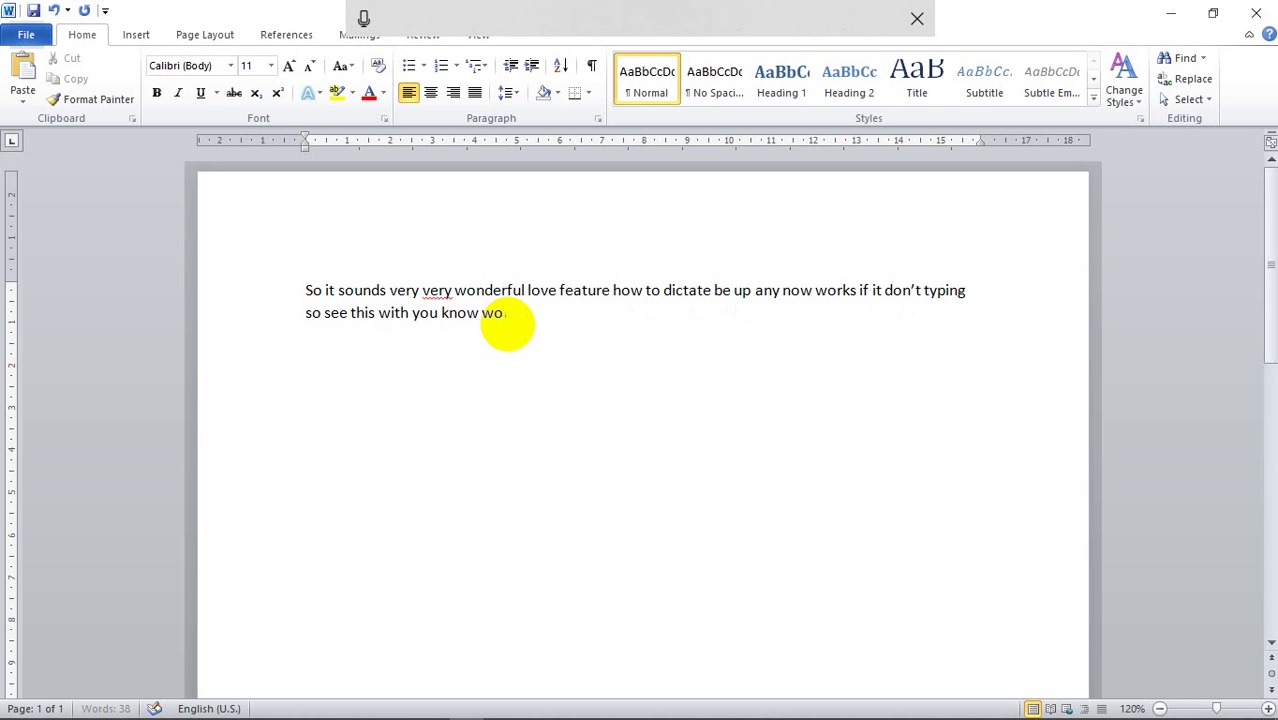
{"action": "key", "text": "BackSpace"}
{"action": "key", "text": "BackSpace"}
{"action": "key", "text": "BackSpace"}
{"action": "key", "text": "BackSpace"}
{"action": "key", "text": "BackSpace"}
{"action": "key", "text": "BackSpace"}
{"action": "key", "text": "BackSpace"}
{"action": "key", "text": "BackSpace"}
{"action": "key", "text": "BackSpace"}
{"action": "key", "text": "BackSpace"}
{"action": "key", "text": "BackSpace"}
{"action": "key", "text": "BackSpace"}
{"action": "key", "text": "BackSpace"}
{"action": "key", "text": "BackSpace"}
{"action": "key", "text": "BackSpace"}
{"action": "key", "text": "BackSpace"}
{"action": "key", "text": "BackSpace"}
{"action": "key", "text": "BackSpace"}
{"action": "key", "text": "BackSpace"}
{"action": "key", "text": "BackSpace"}
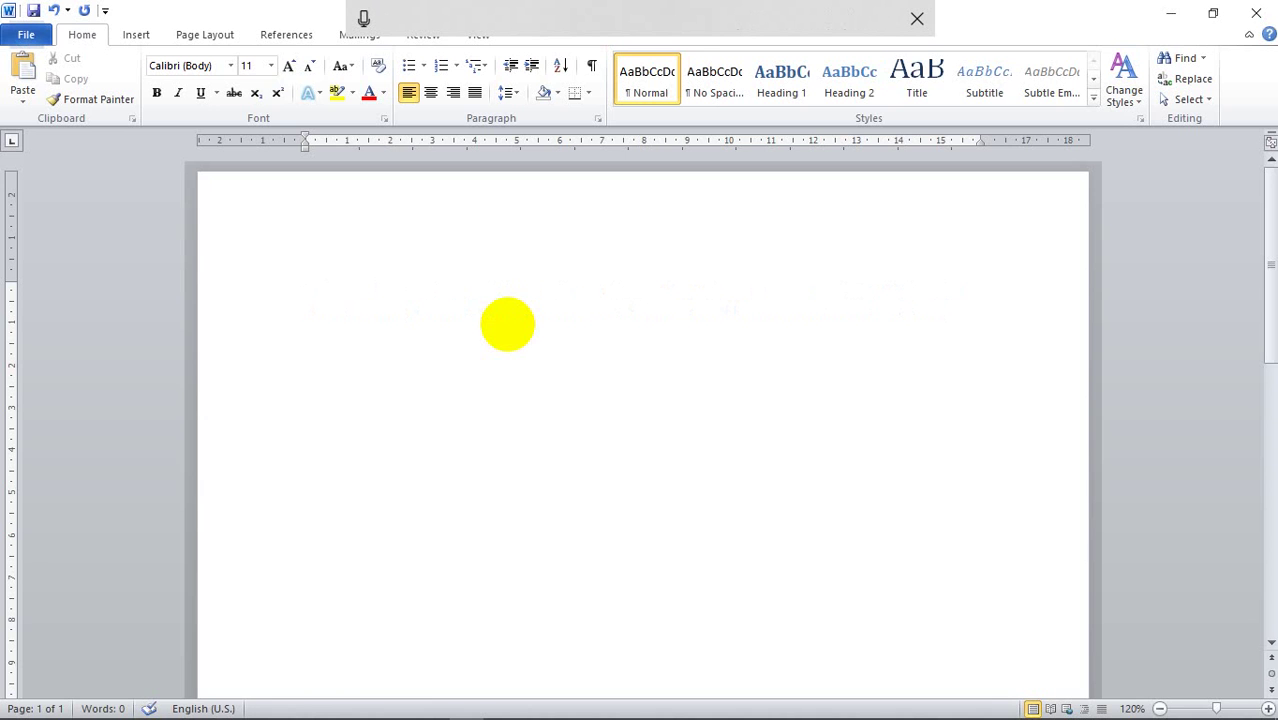
Resume dictation to enter a new line of text and trim it to "Hello how are you please do subs"
{"action": "left_click", "coordinate": [363, 16]}
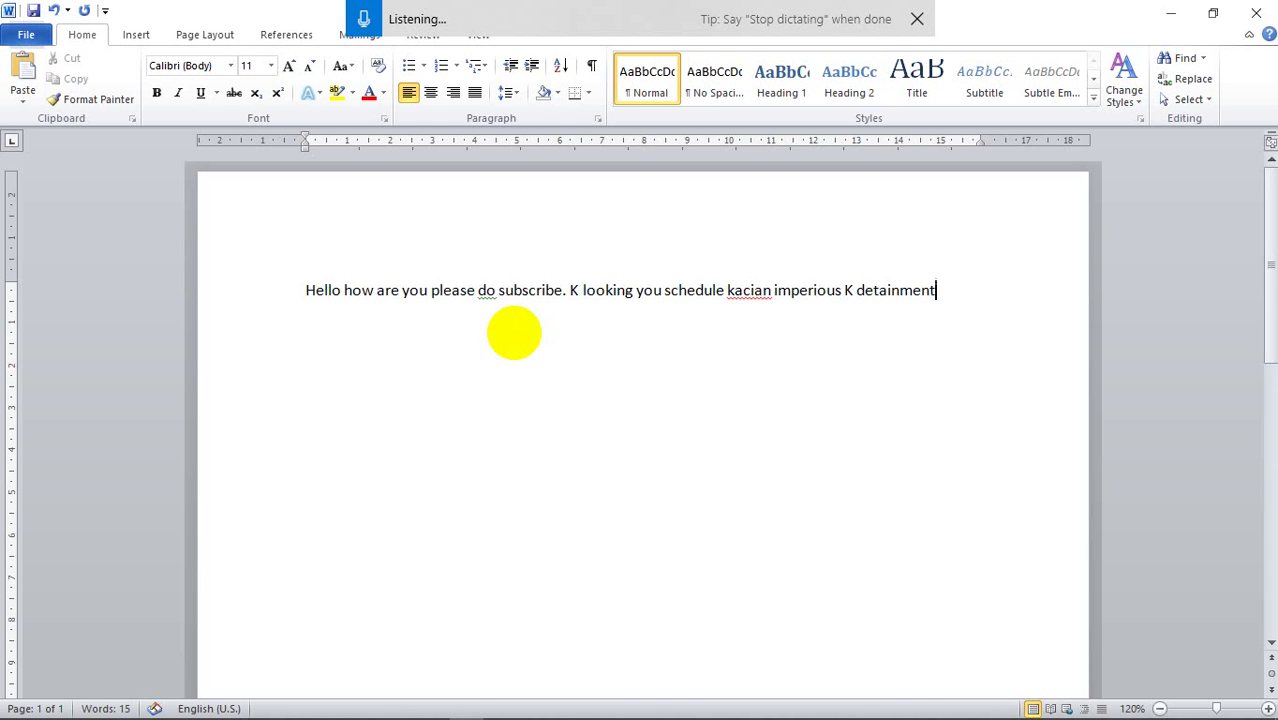
{"action": "key", "text": "BackSpace"}
{"action": "key", "text": "BackSpace"}
{"action": "key", "text": "BackSpace"}
{"action": "key", "text": "BackSpace"}
{"action": "key", "text": "BackSpace"}
{"action": "key", "text": "BackSpace"}
{"action": "key", "text": "BackSpace"}
{"action": "key", "text": "BackSpace"}
{"action": "key", "text": "BackSpace"}
{"action": "key", "text": "BackSpace"}
{"action": "key", "text": "BackSpace"}
{"action": "key", "text": "BackSpace"}
{"action": "key", "text": "BackSpace"}
{"action": "key", "text": "BackSpace"}
{"action": "key", "text": "BackSpace"}
{"action": "key", "text": "BackSpace"}
{"action": "key", "text": "BackSpace"}
{"action": "key", "text": "BackSpace"}
{"action": "key", "text": "BackSpace"}
{"action": "key", "text": "BackSpace"}
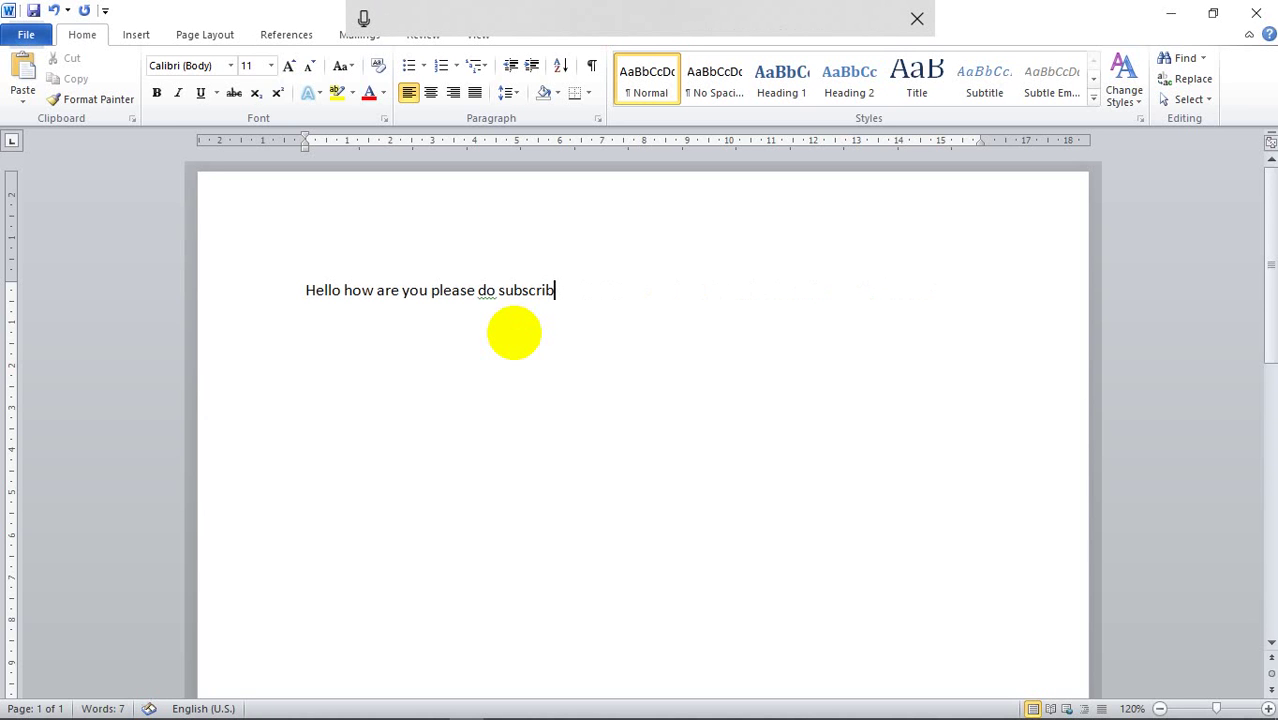
{"action": "key", "text": "BackSpace"}
{"action": "key", "text": "BackSpace"}
{"action": "key", "text": "BackSpace"}
{"action": "key", "text": "BackSpace"}
Insert a few tears-of-joy emoji at the end of the dictated line using the Windows emoji picker
{"action": "key", "text": "super+period"}
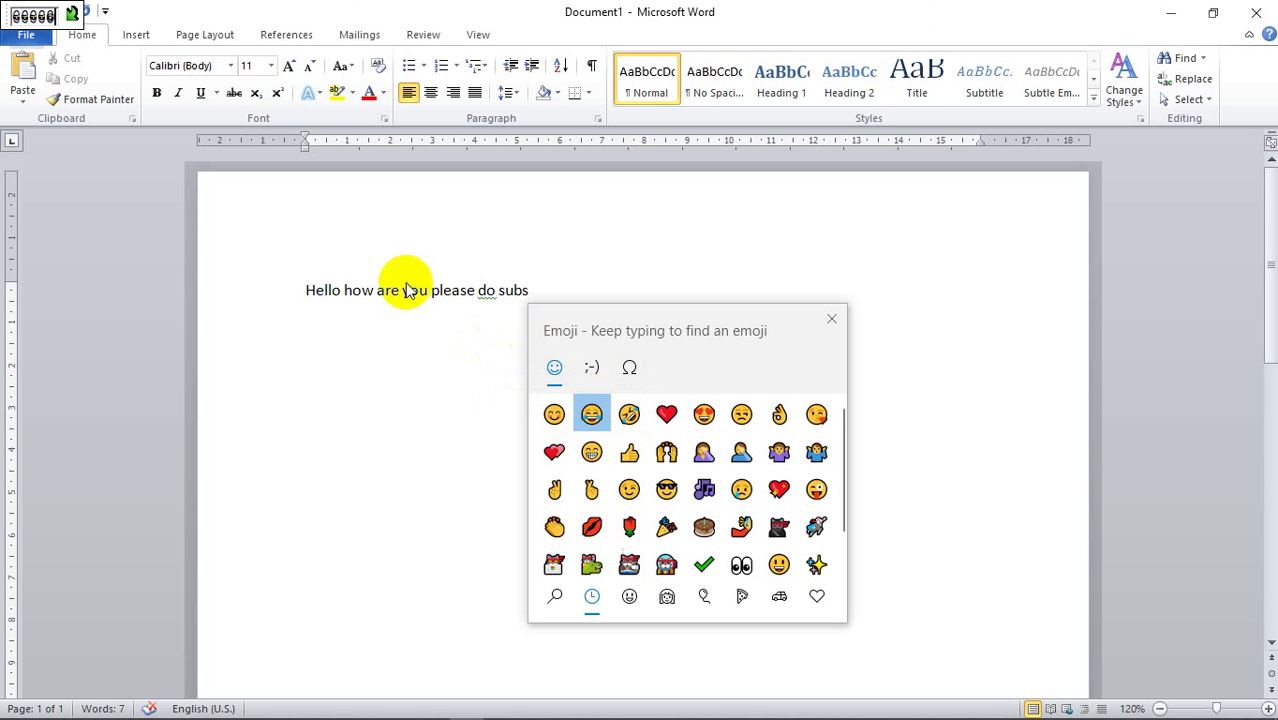
{"action": "left_click", "coordinate": [80, 14]}
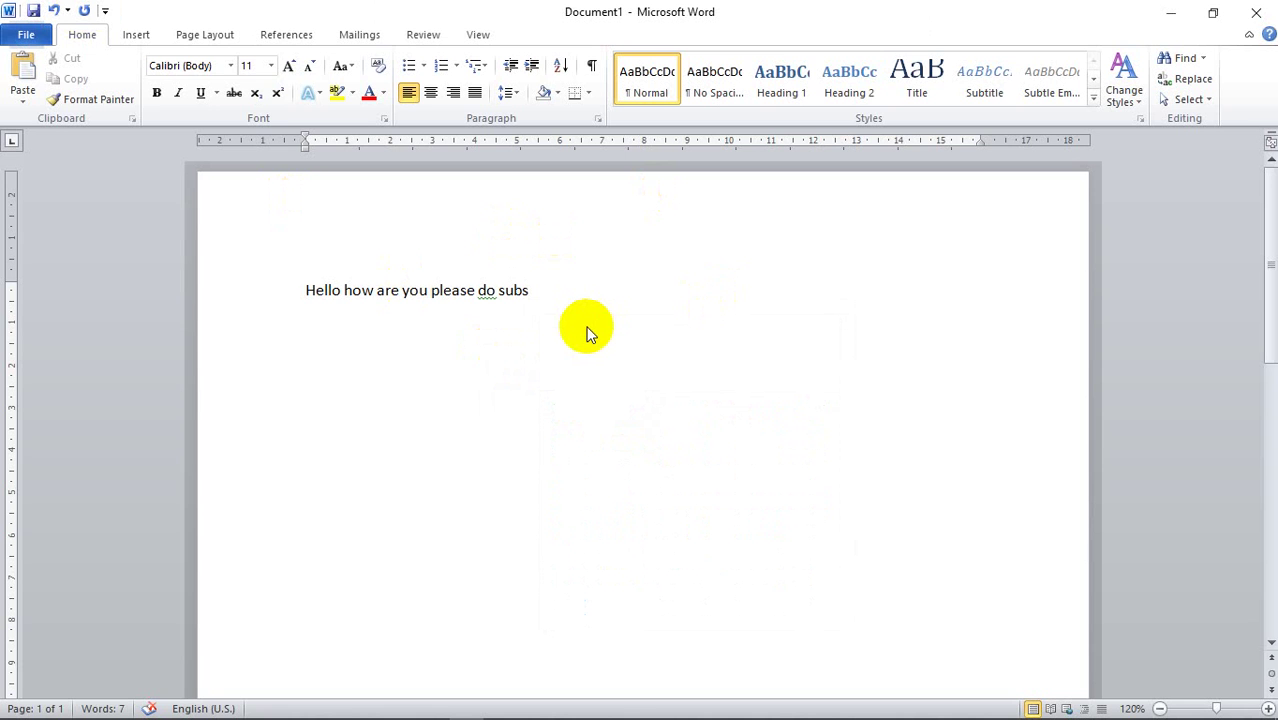
{"action": "type", "text": "□□□□□□"}
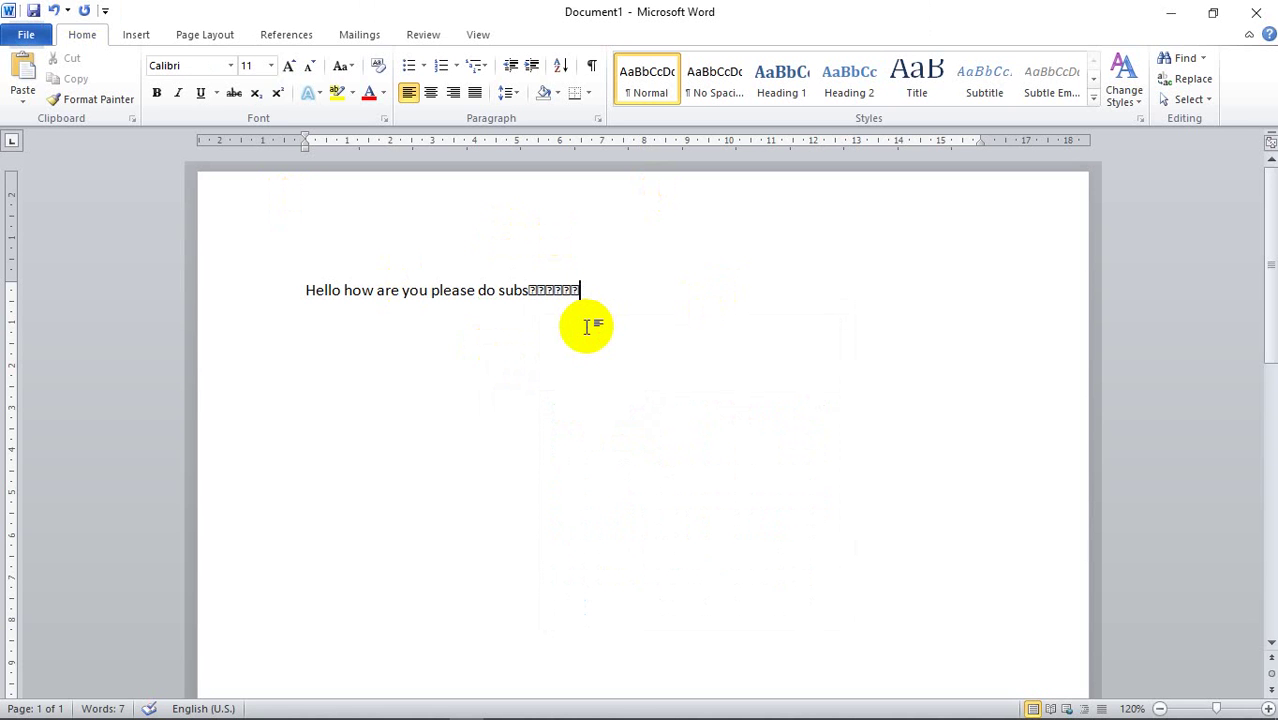
Try to insert a rolling-on-the-floor-laughing emoji and the kaomoji (●'◡'●), ╰(*°▽°*)╯ and (*/ω＼*) after the dictated line, closing the picker
{"action": "key", "text": "super+period"}
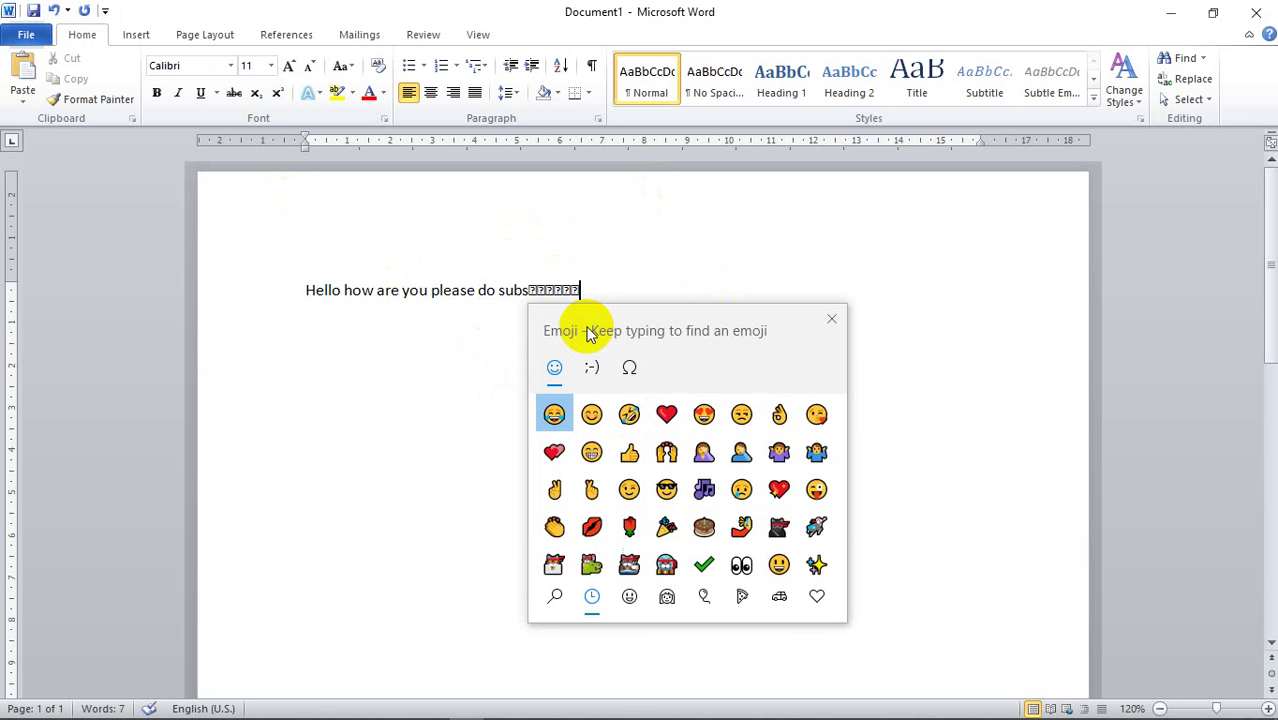
{"action": "left_click", "coordinate": [629, 414]}
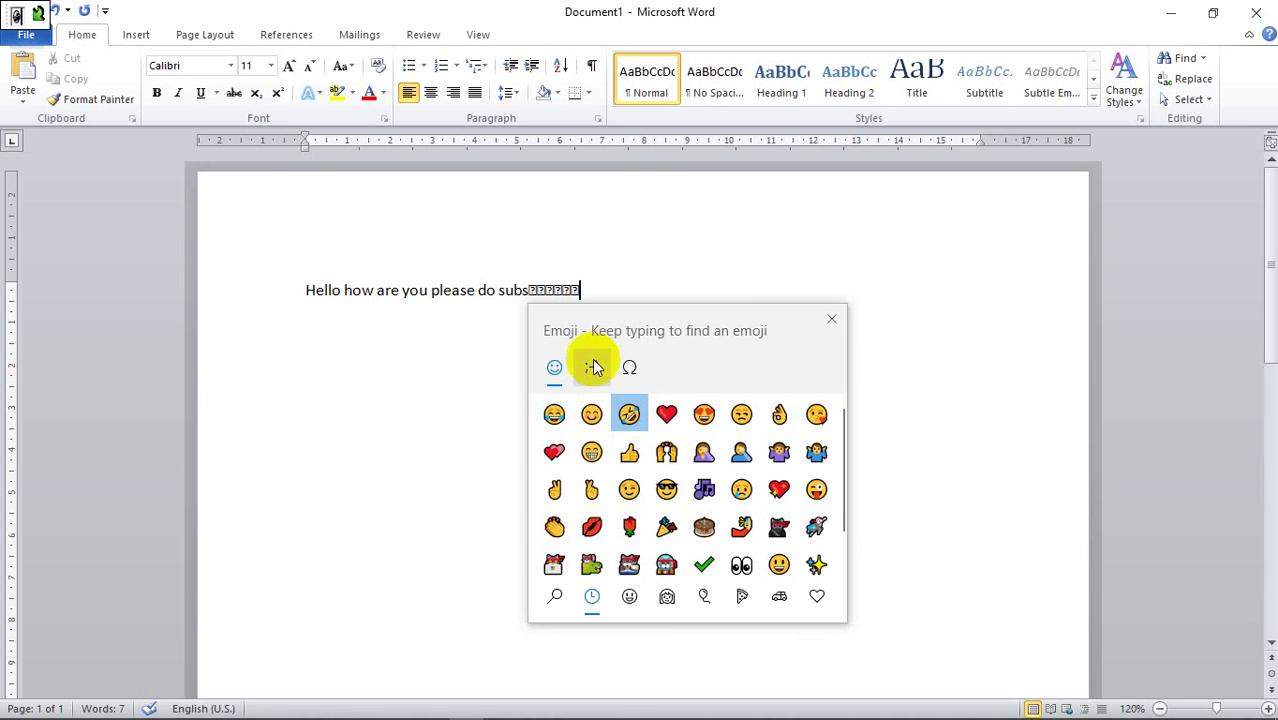
{"action": "left_click", "coordinate": [594, 368]}
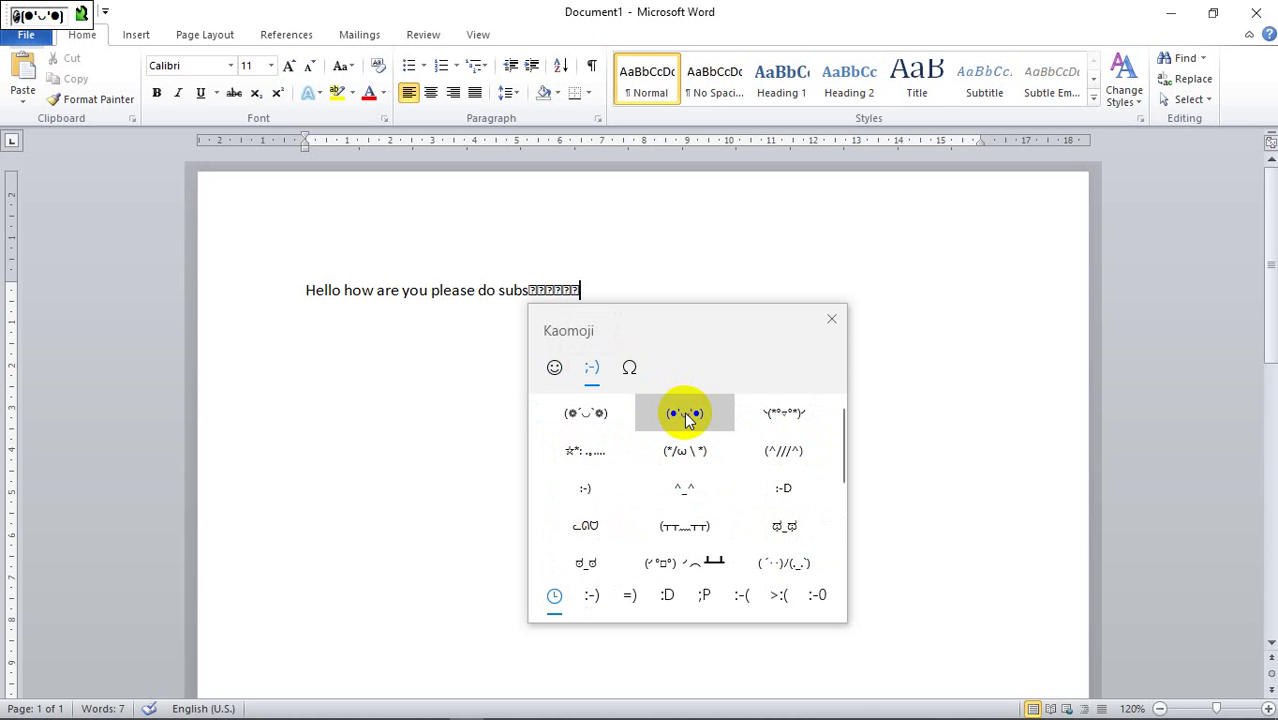
{"action": "left_click", "coordinate": [684, 415]}
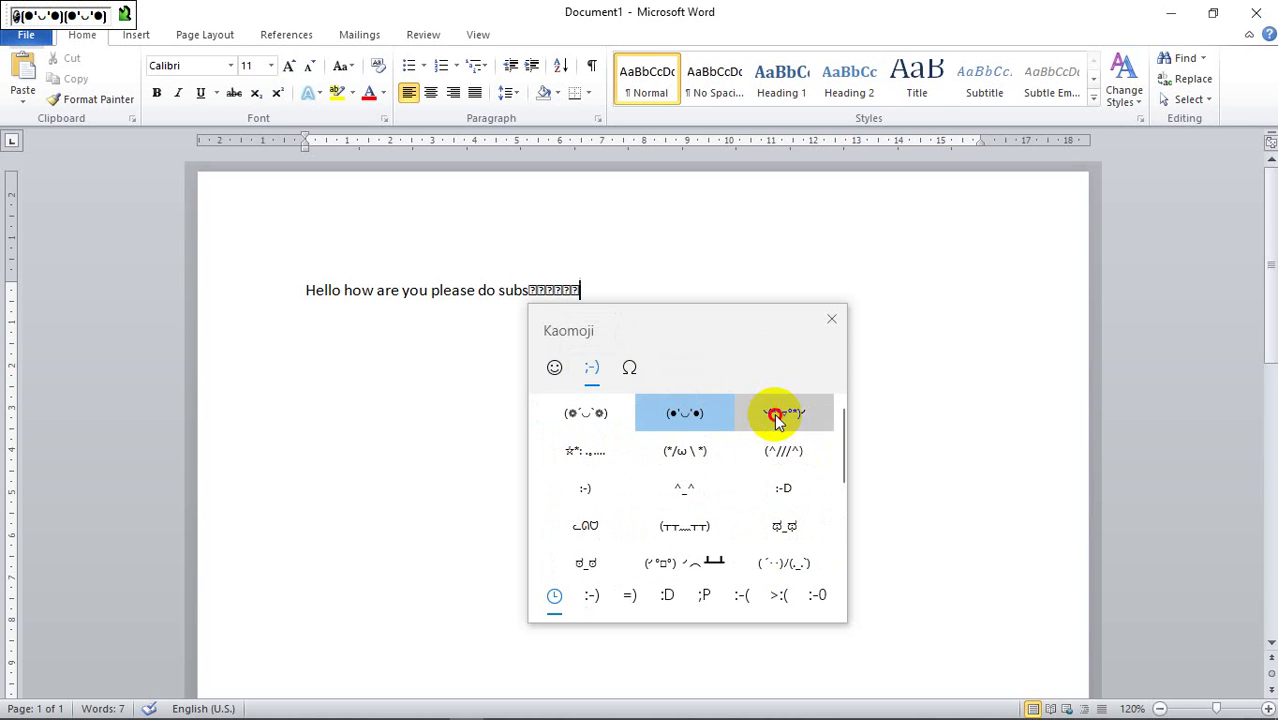
{"action": "left_click", "coordinate": [778, 418]}
{"action": "left_click", "coordinate": [682, 455]}
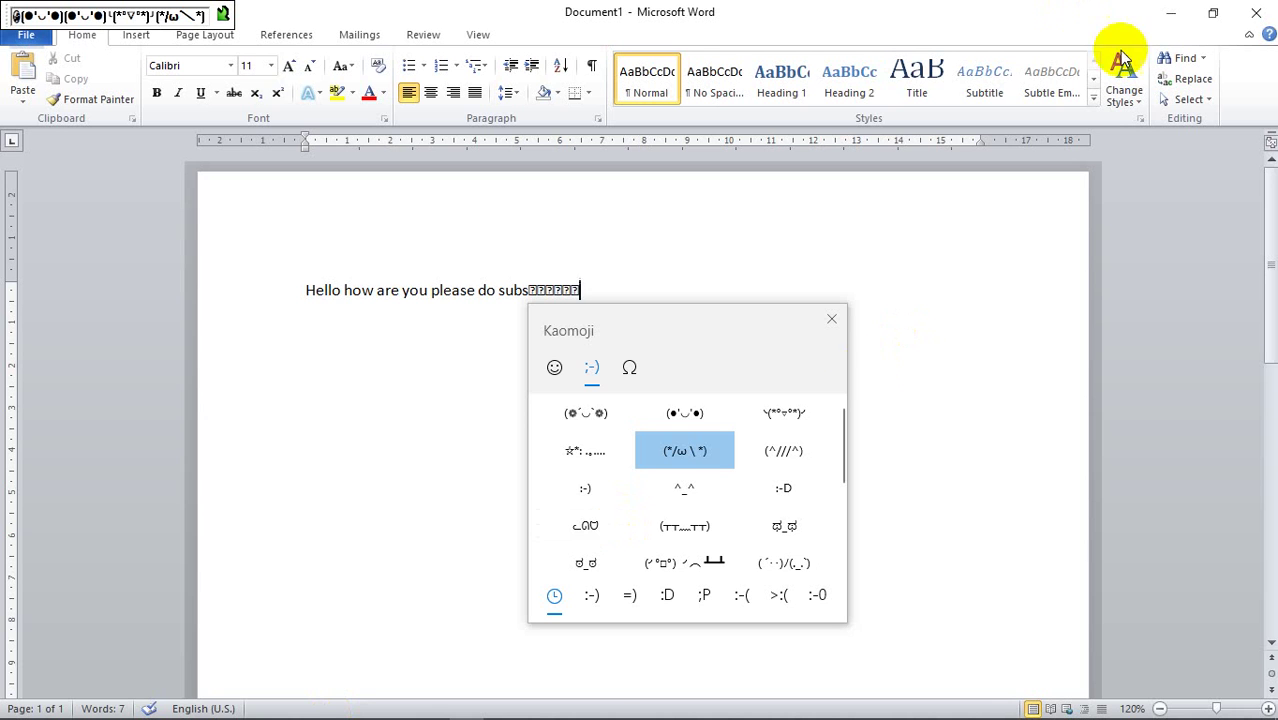
{"action": "left_click", "coordinate": [831, 318]}
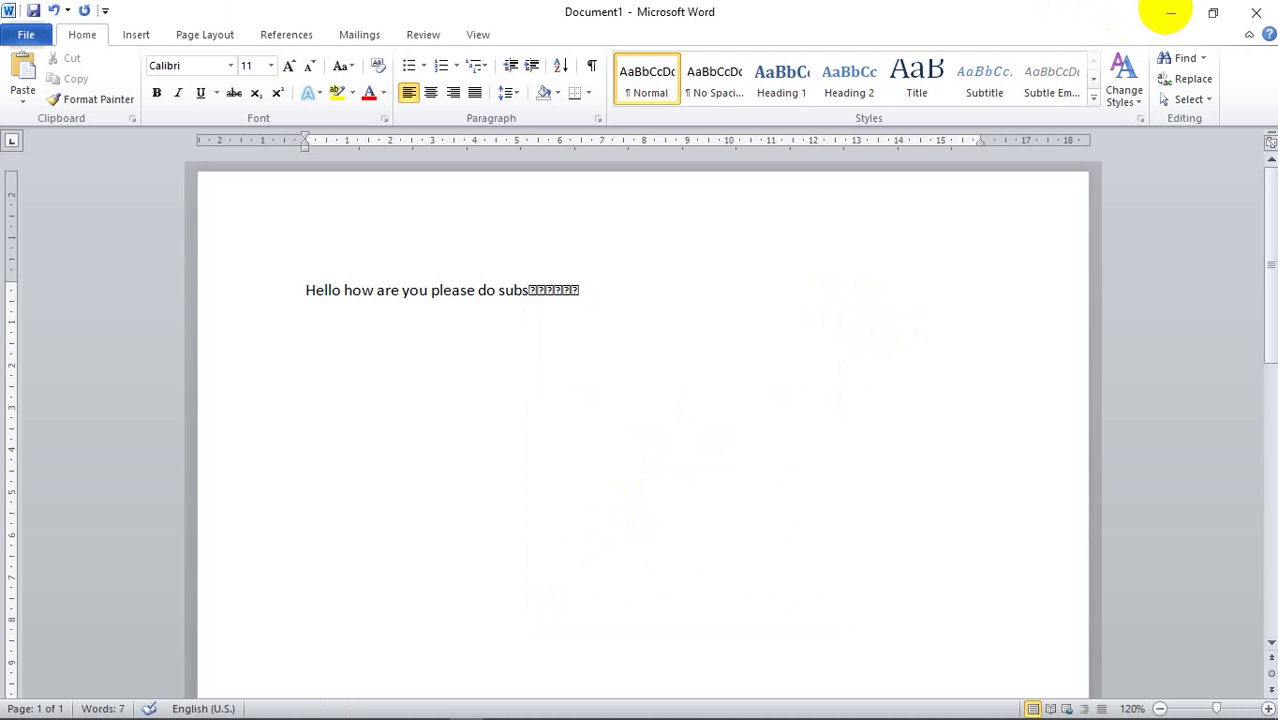
Minimize Word and switch to the Chrome window showing the PVSK EXPERIMENT YouTube channel
{"action": "left_click", "coordinate": [1170, 12]}
{"action": "mouse_move", "coordinate": [400, 714]}
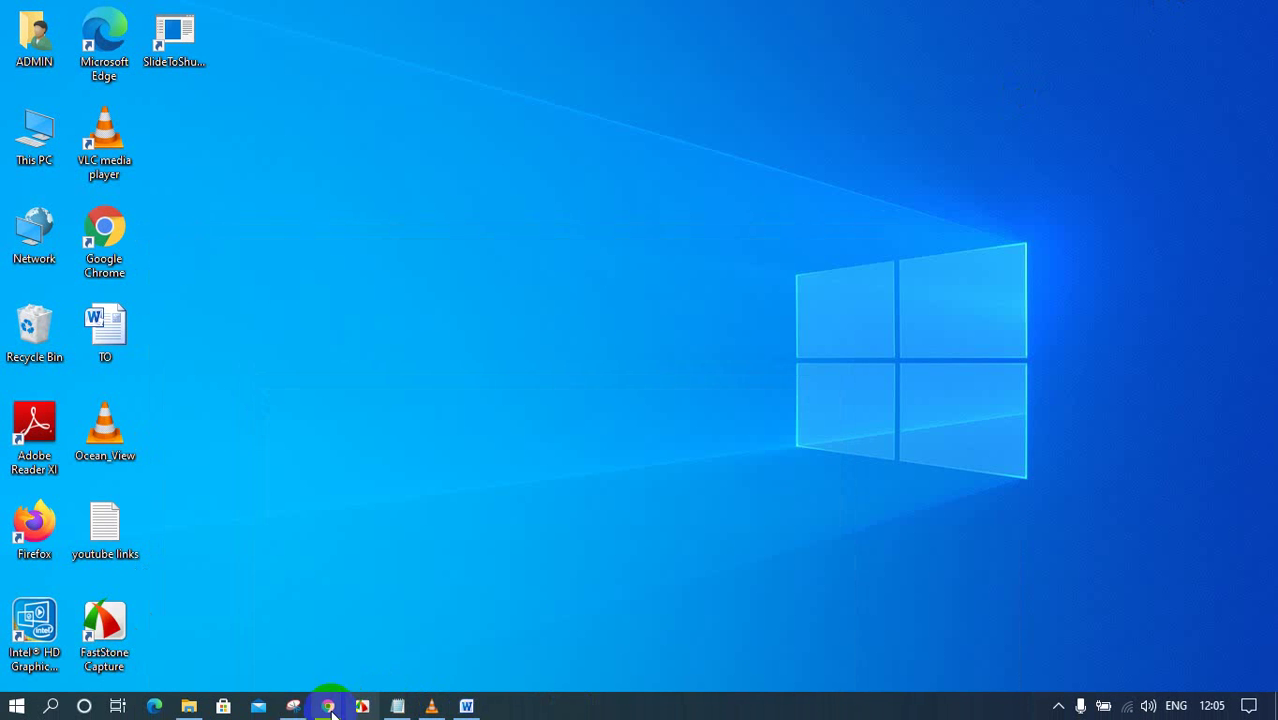
{"action": "mouse_move", "coordinate": [323, 710]}
{"action": "left_click", "coordinate": [389, 611]}
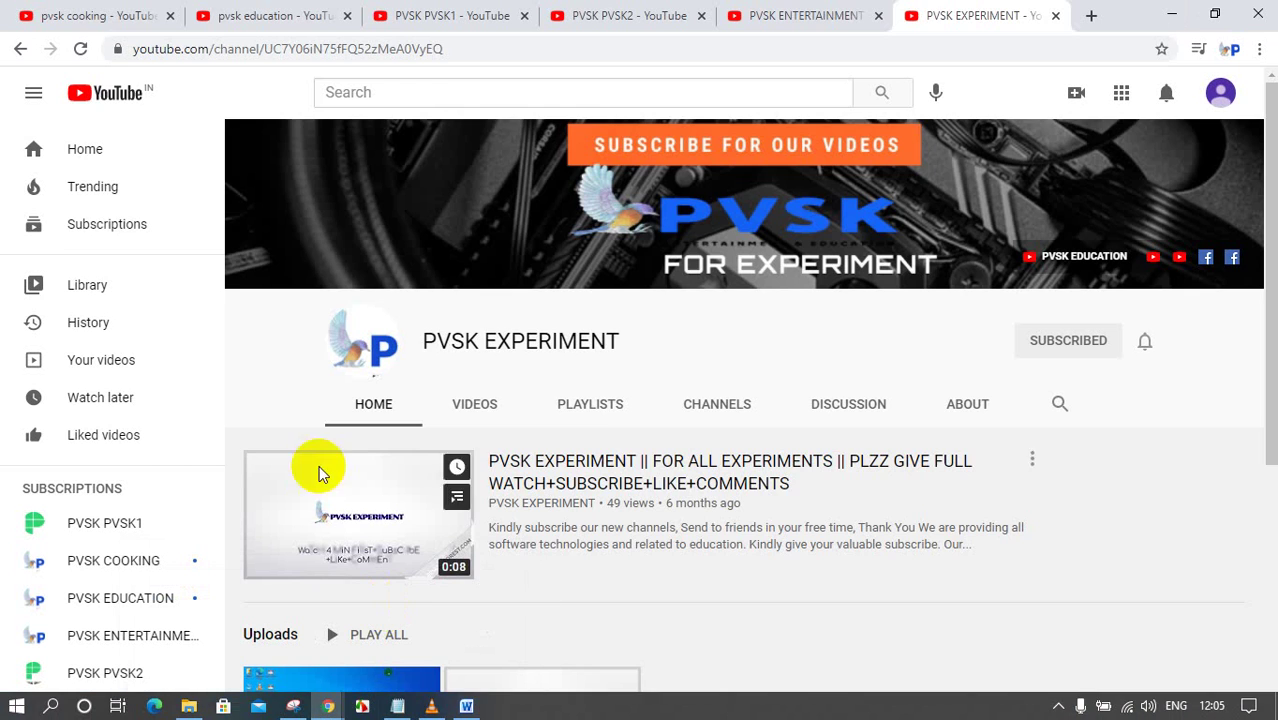
Look through the open YouTube pages for PVSK cooking, education, PVSK1, PVSK2 and entertainment, ending on PVSK EXPERIMENT
{"action": "left_click", "coordinate": [50, 12]}
{"action": "left_click", "coordinate": [250, 14]}
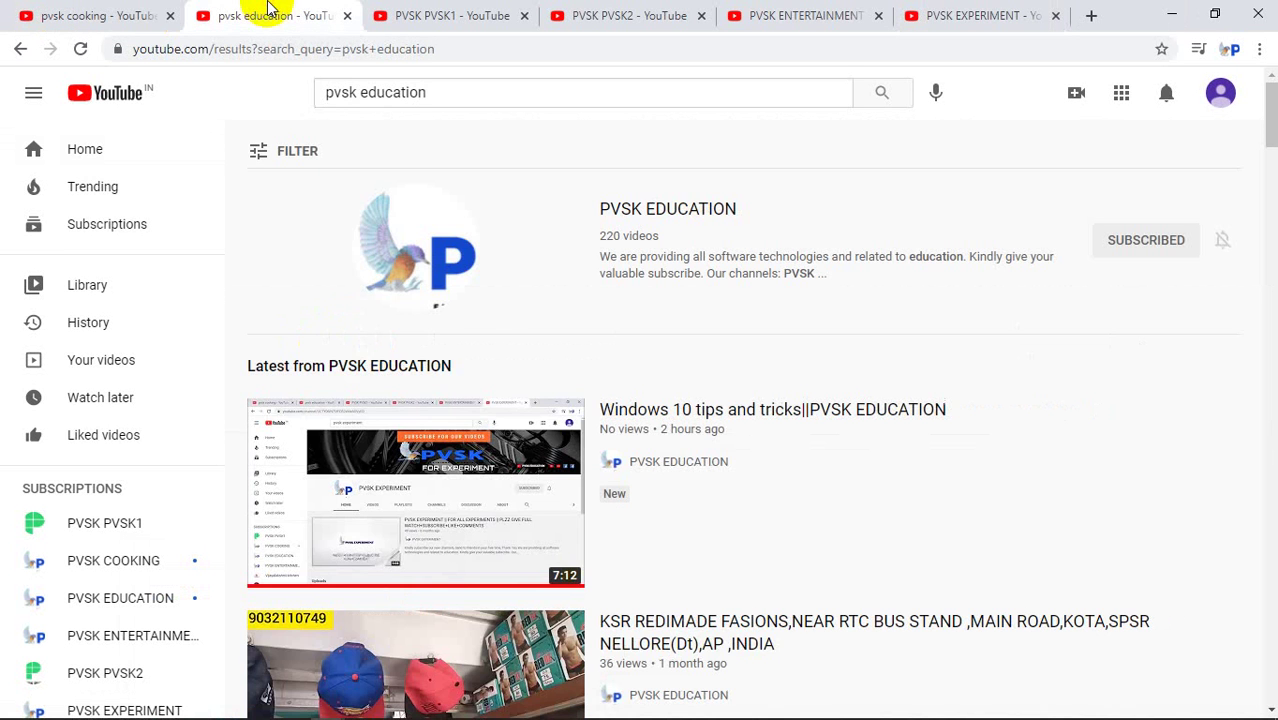
{"action": "left_click", "coordinate": [480, 12]}
{"action": "left_click", "coordinate": [645, 15]}
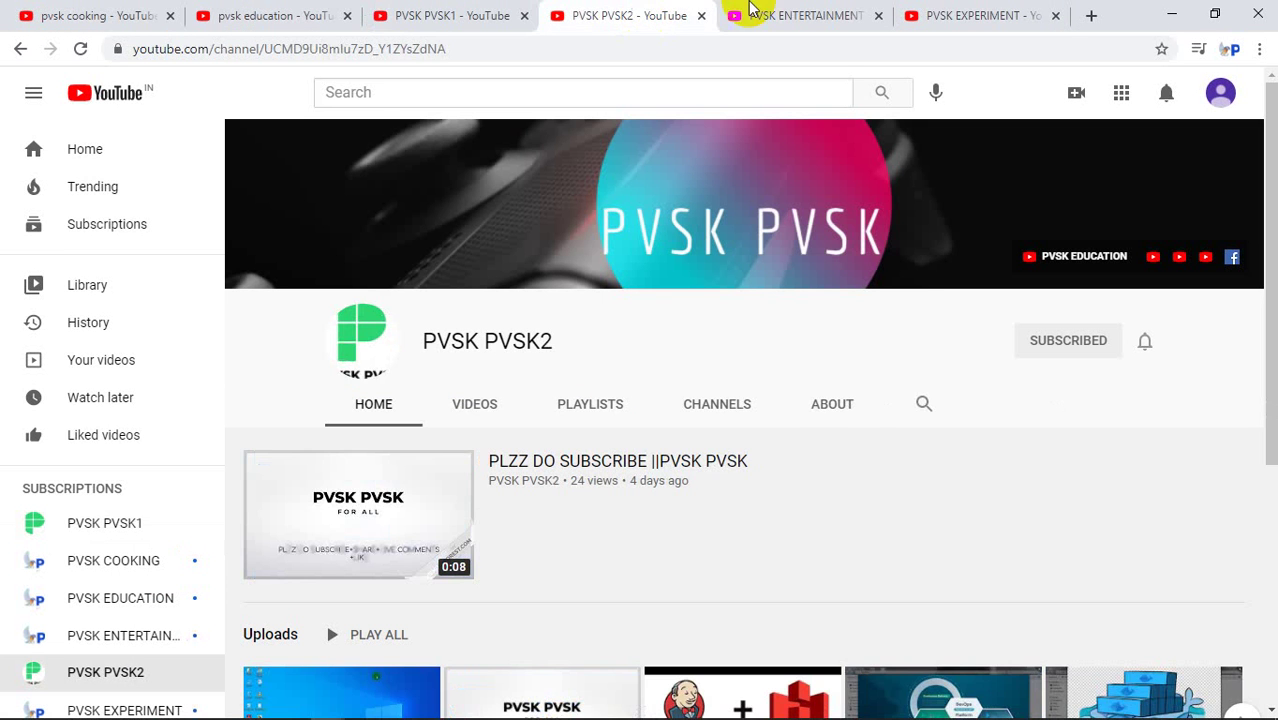
{"action": "left_click", "coordinate": [801, 17]}
{"action": "left_click", "coordinate": [985, 10]}
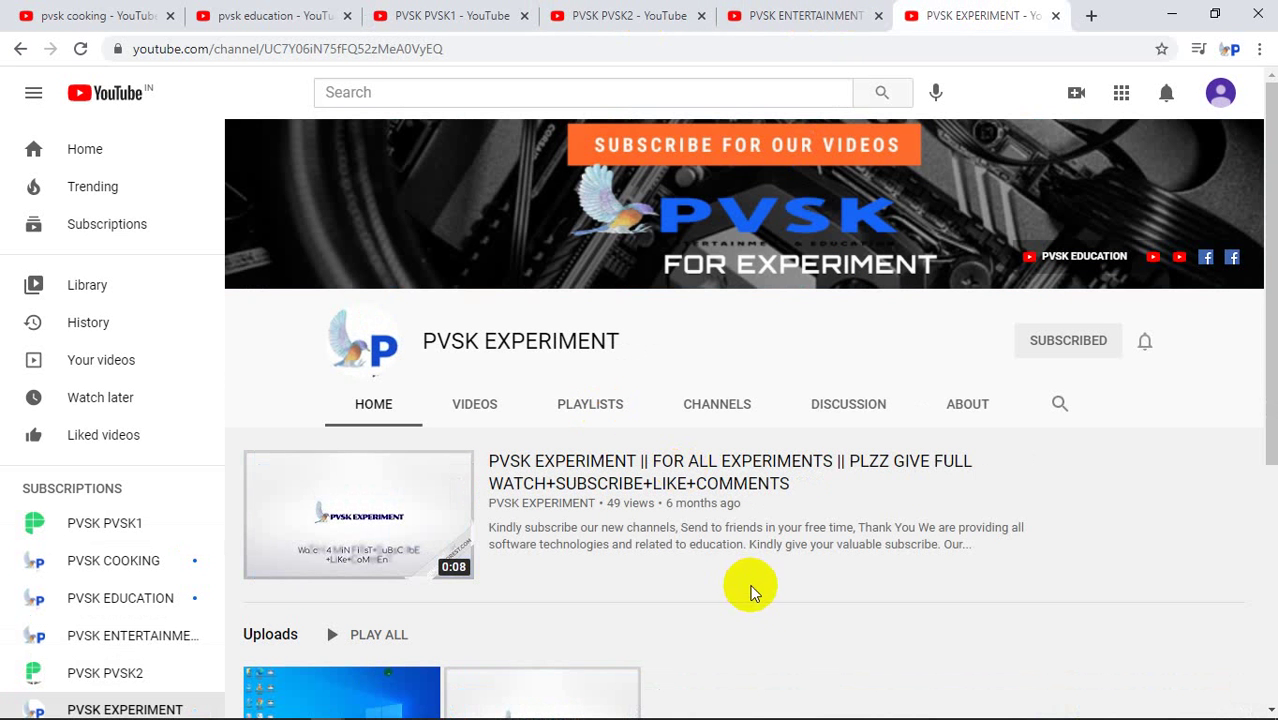
Show the hidden system tray icons
{"action": "mouse_move", "coordinate": [1015, 706]}
{"action": "left_click", "coordinate": [1058, 706]}
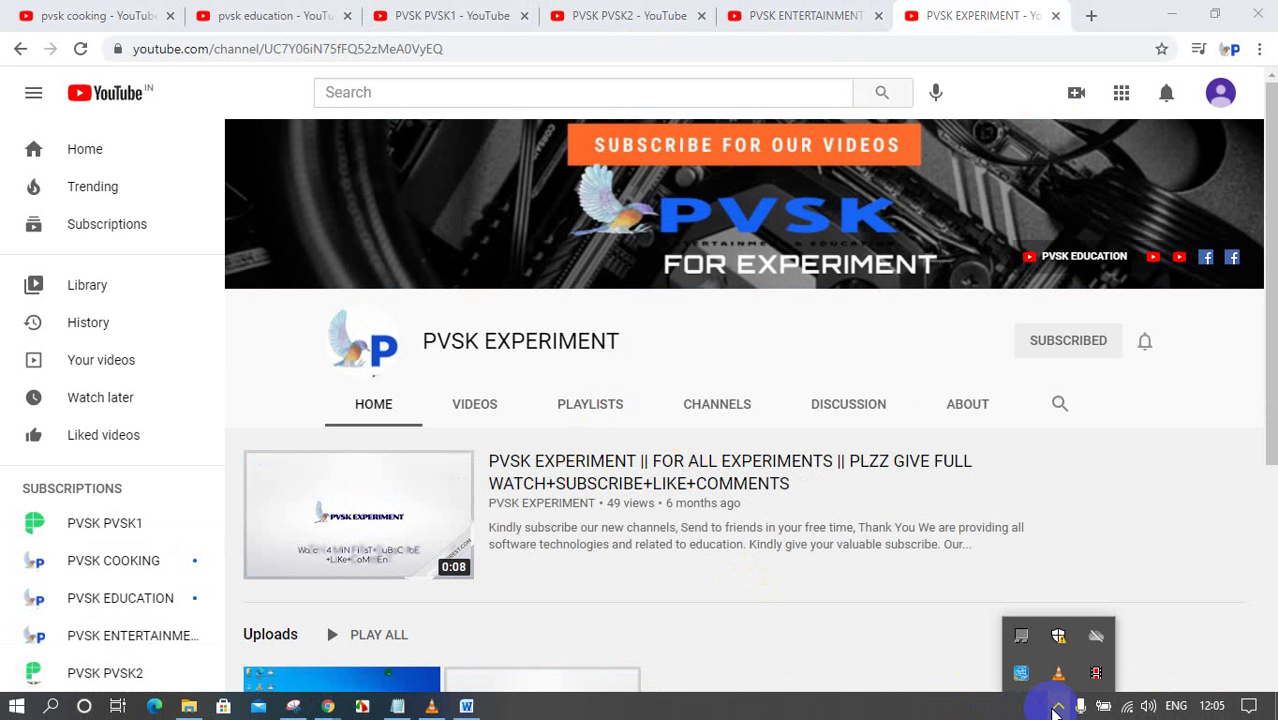